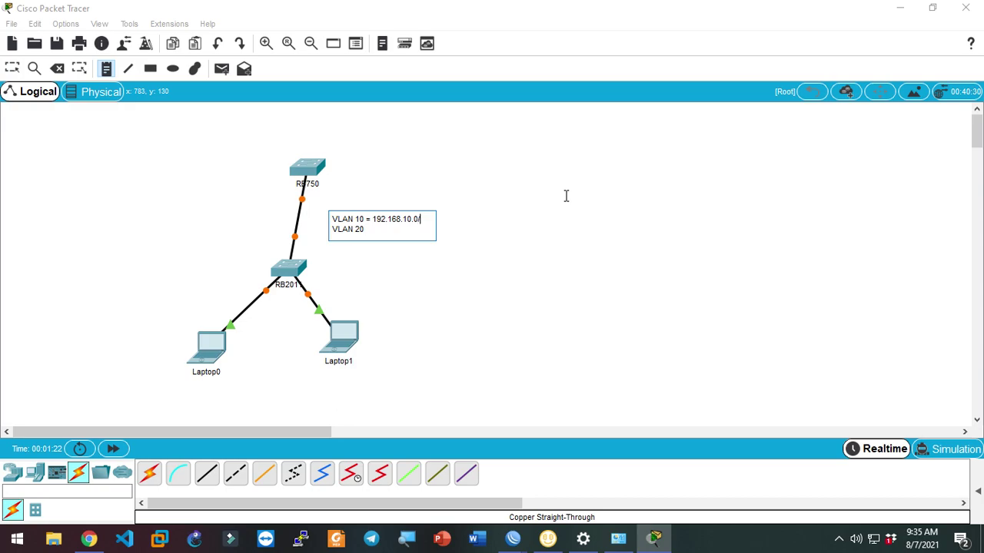
Complete the note with VLAN 10 = 192.168.10.0/27 and VLAN 20 = 192.168.20.0/27, and move it up beside the RB750 switch
{"action": "type", "text": "= 192.168.20.0/276"}
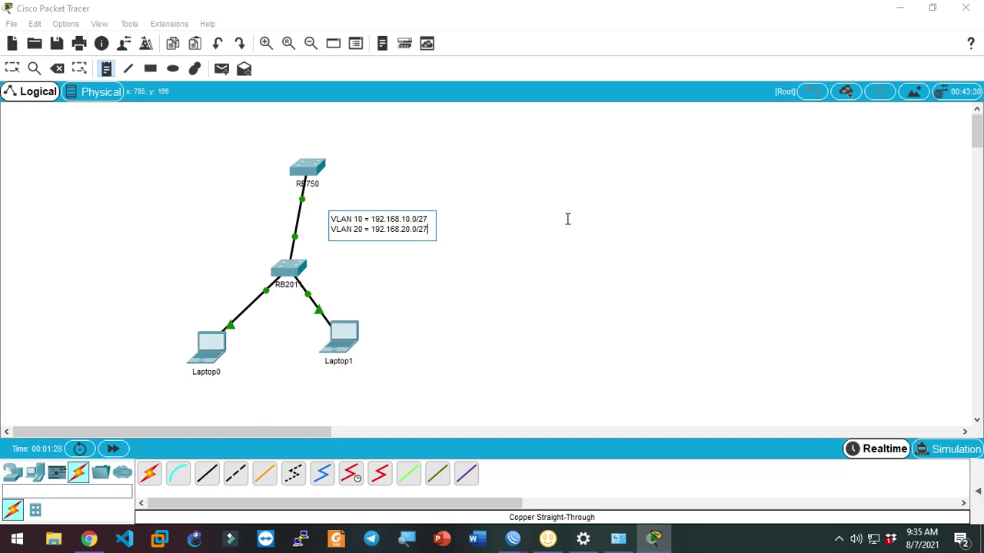
{"action": "left_click", "coordinate": [477, 290]}
{"action": "left_click_drag", "start_coordinate": [388, 220], "coordinate": [380, 188]}
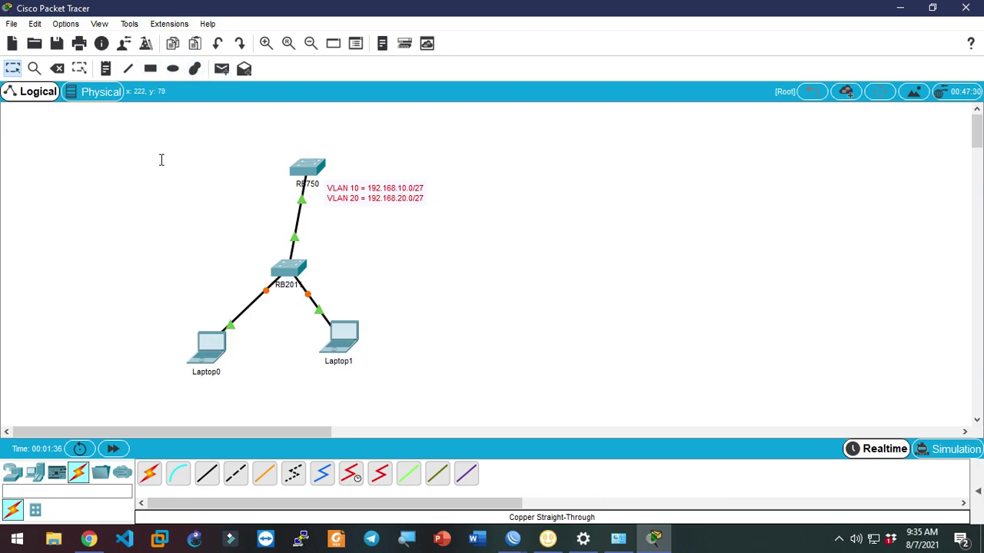
Place a note reading "VLAN 10" beside the link between RB2011 and Laptop0
{"action": "left_click", "coordinate": [151, 69]}
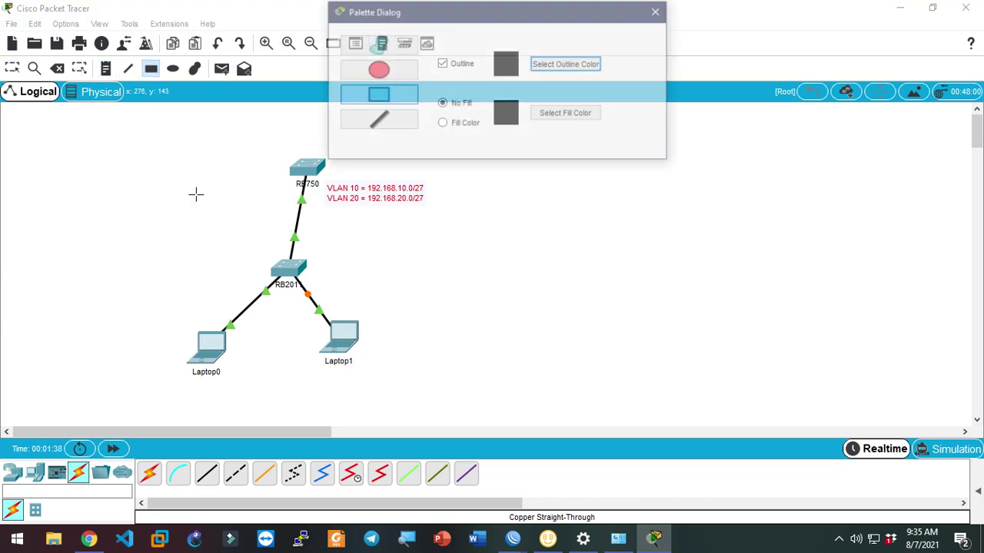
{"action": "left_click", "coordinate": [106, 69]}
{"action": "left_click", "coordinate": [659, 11]}
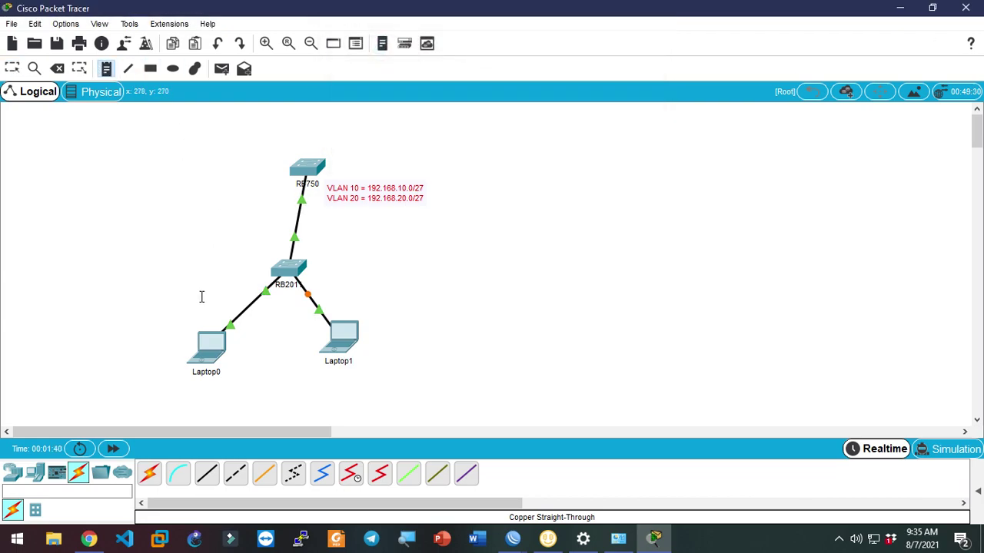
{"action": "left_click", "coordinate": [201, 300]}
{"action": "type", "text": "VLAN 10"}
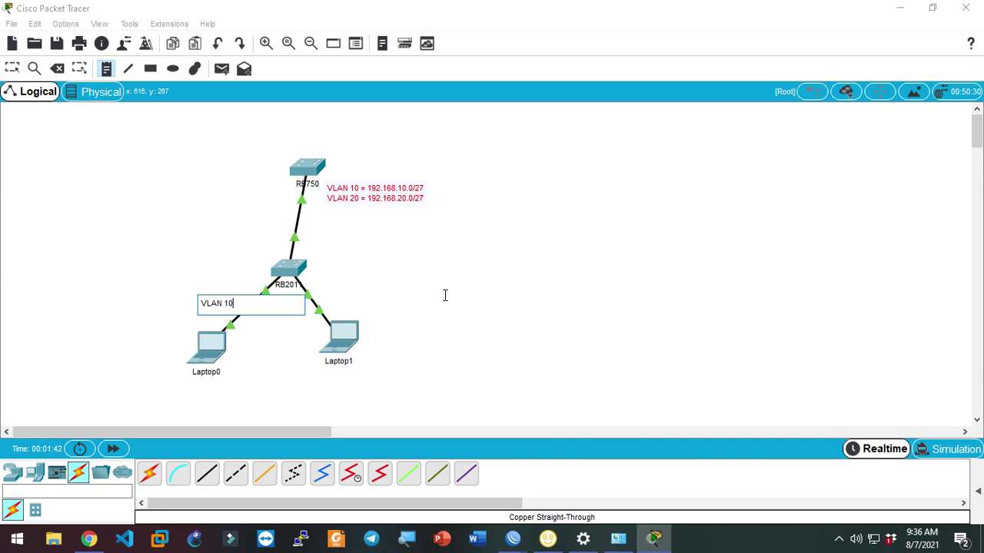
{"action": "left_click", "coordinate": [348, 294]}
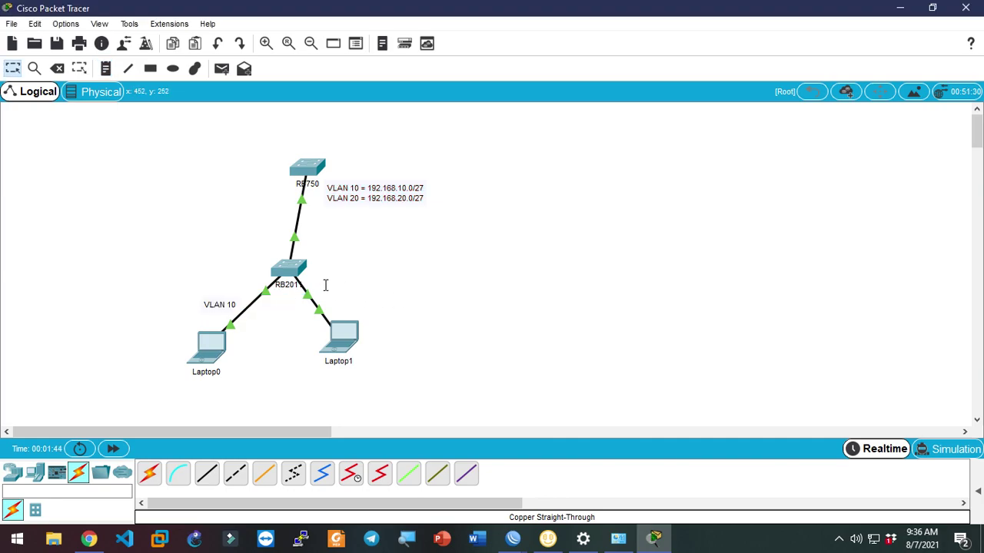
Add a note reading "VLAN 20" beside the Laptop1 link and move both VLAN labels closer to their links
{"action": "key", "text": "n"}
{"action": "left_click", "coordinate": [327, 289]}
{"action": "type", "text": "VLAN 20"}
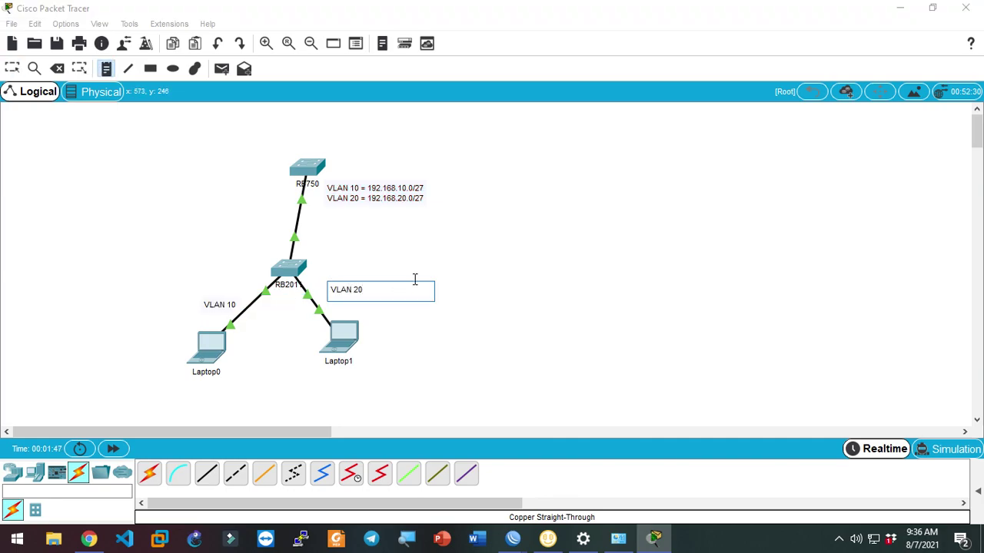
{"action": "left_click", "coordinate": [402, 275]}
{"action": "left_click_drag", "start_coordinate": [236, 298], "coordinate": [252, 280]}
{"action": "left_click_drag", "start_coordinate": [356, 285], "coordinate": [348, 283]}
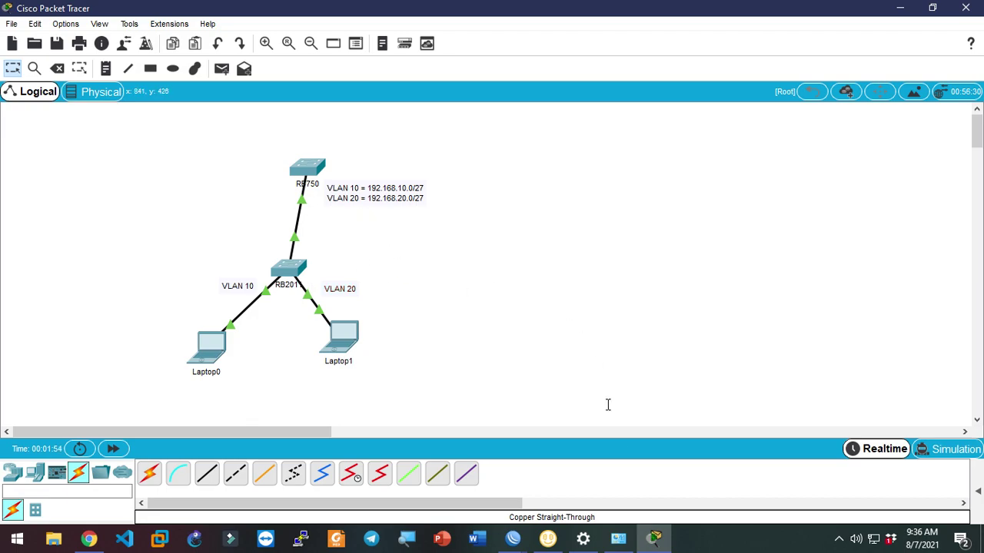
Switch to WinBox, connect to the RB750r2 router as admin, and close all windows left open in its session
{"action": "mouse_move", "coordinate": [514, 535]}
{"action": "left_click", "coordinate": [483, 486]}
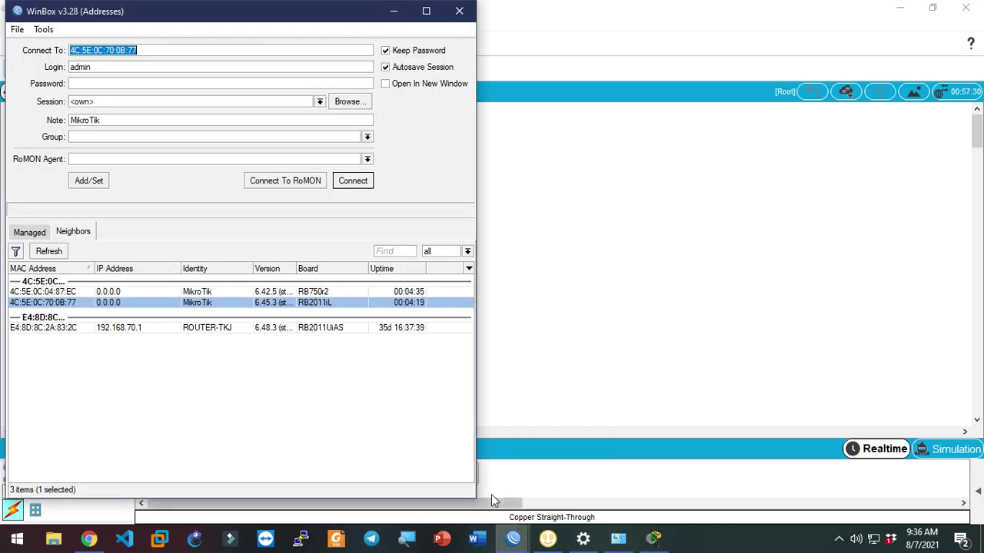
{"action": "left_click", "coordinate": [79, 293]}
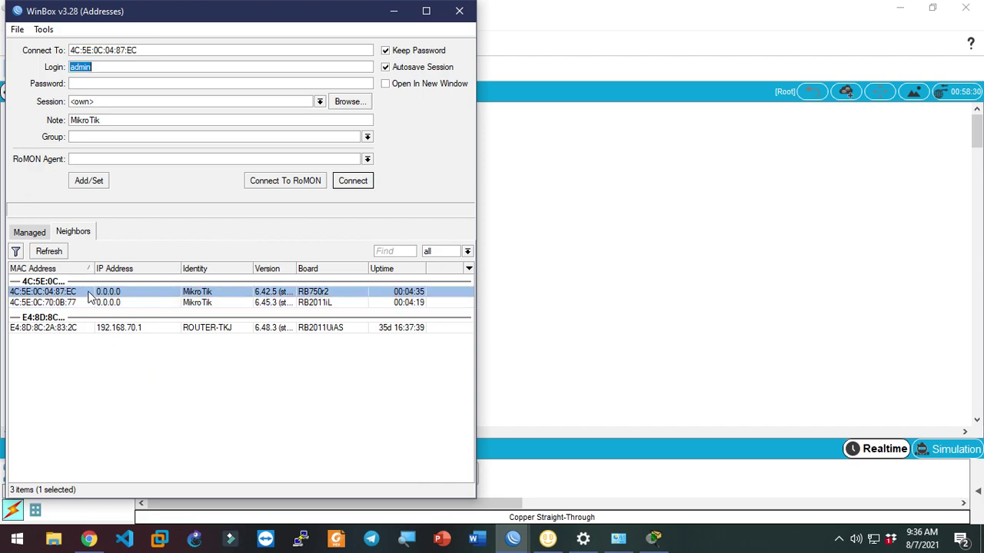
{"action": "left_click", "coordinate": [350, 182]}
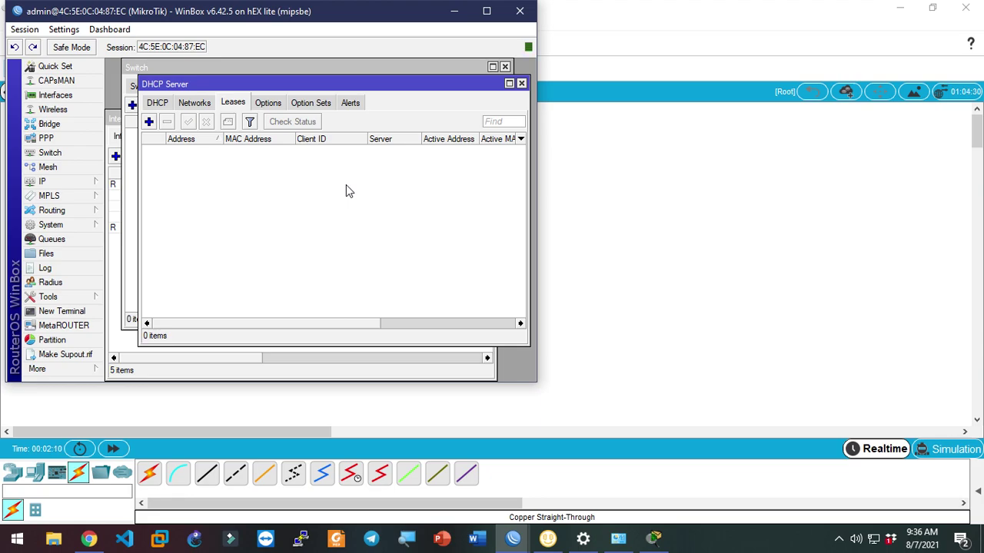
{"action": "left_click", "coordinate": [31, 28]}
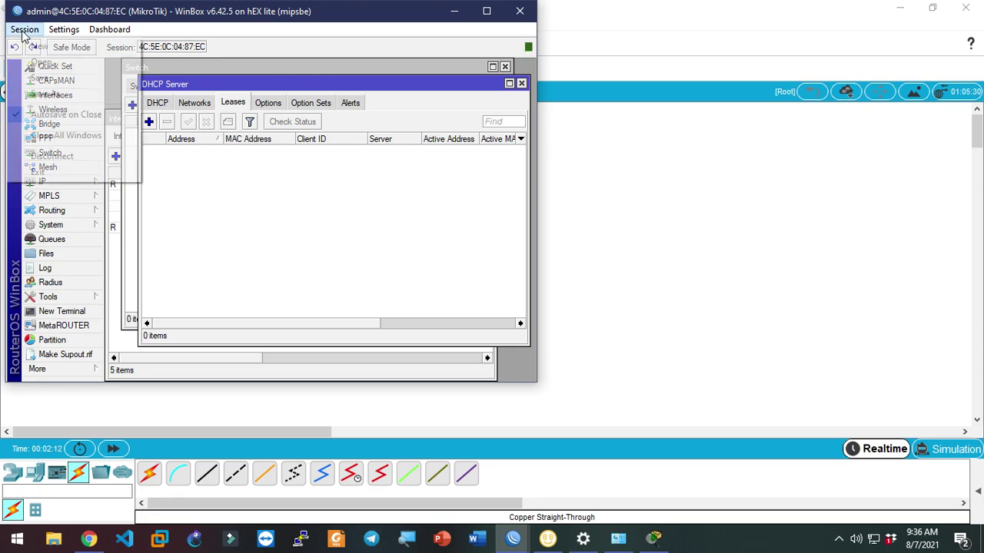
{"action": "left_click", "coordinate": [81, 134]}
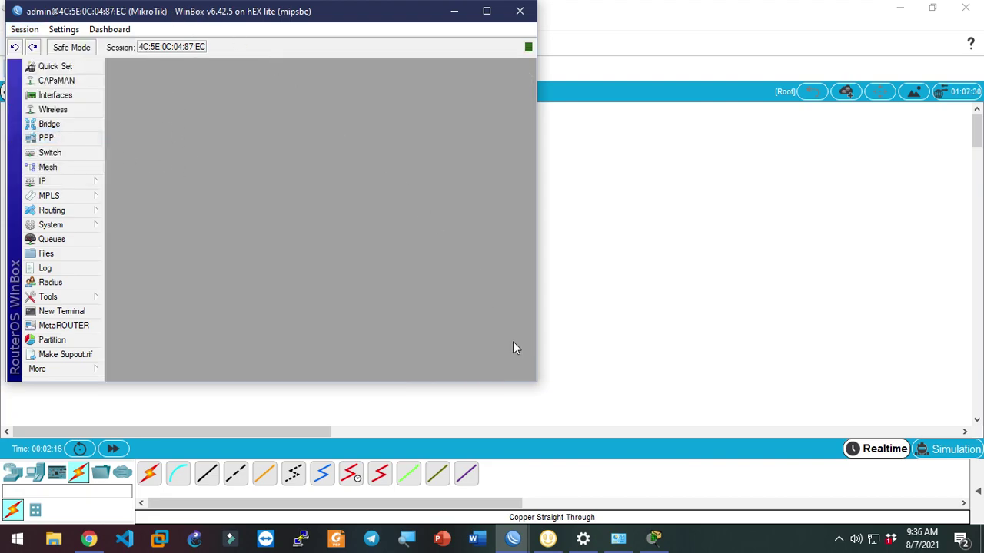
Open the interface list and add a DHCP client on ether1
{"action": "left_click", "coordinate": [74, 97]}
{"action": "left_click", "coordinate": [88, 182]}
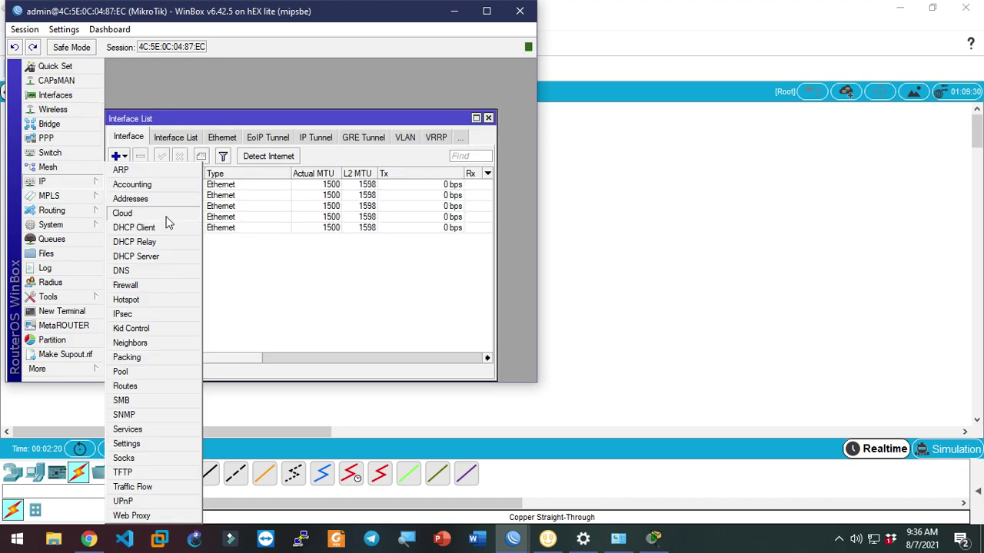
{"action": "left_click", "coordinate": [169, 227]}
{"action": "left_click", "coordinate": [141, 156]}
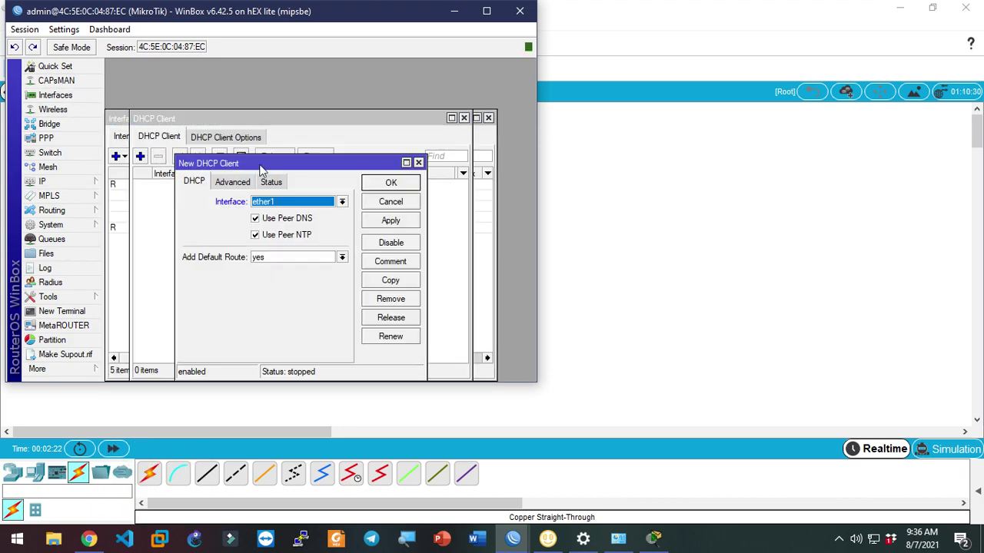
{"action": "left_click", "coordinate": [399, 186]}
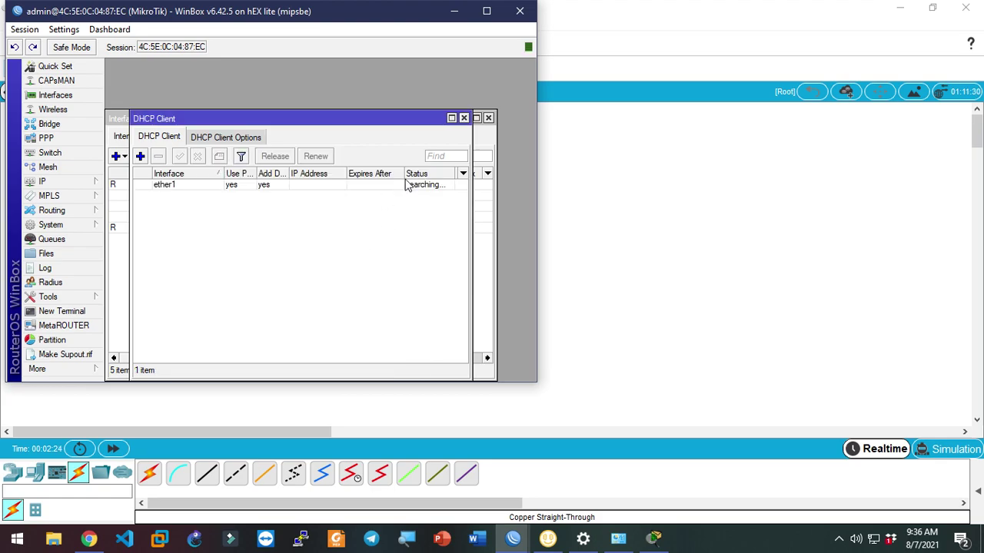
Add a srcnat firewall NAT rule with out interface ether1 and action masquerade, and close the Firewall and DHCP Client windows
{"action": "left_click", "coordinate": [86, 183]}
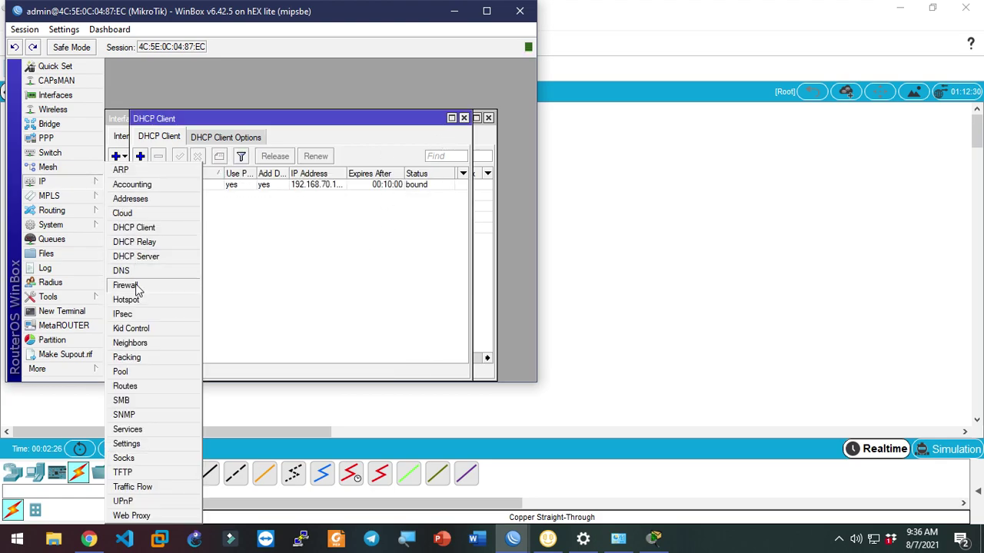
{"action": "left_click", "coordinate": [131, 286]}
{"action": "left_click", "coordinate": [168, 110]}
{"action": "left_click", "coordinate": [115, 130]}
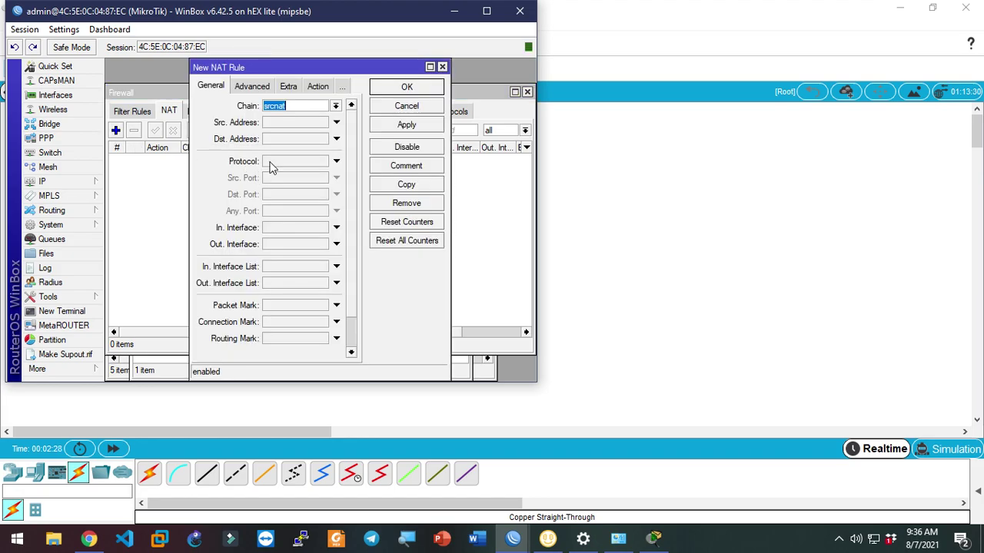
{"action": "left_click", "coordinate": [287, 245]}
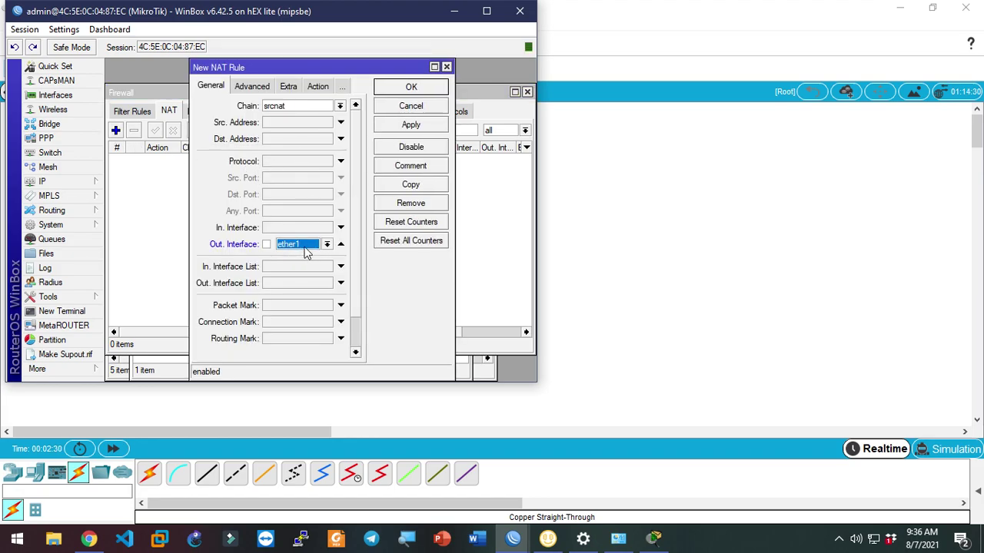
{"action": "left_click", "coordinate": [307, 246]}
{"action": "left_click", "coordinate": [308, 304]}
{"action": "left_click", "coordinate": [313, 87]}
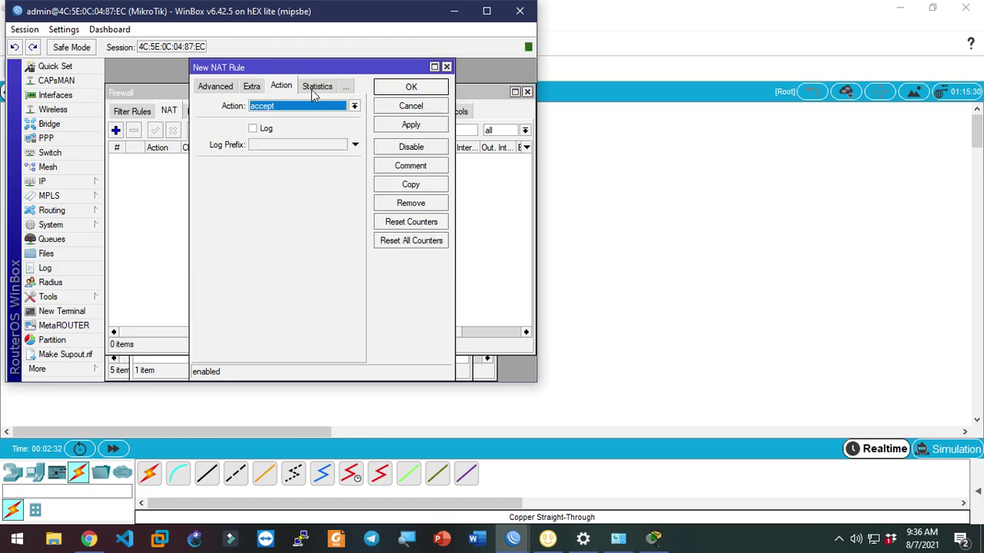
{"action": "left_click", "coordinate": [296, 106]}
{"action": "left_click", "coordinate": [277, 173]}
{"action": "left_click", "coordinate": [428, 86]}
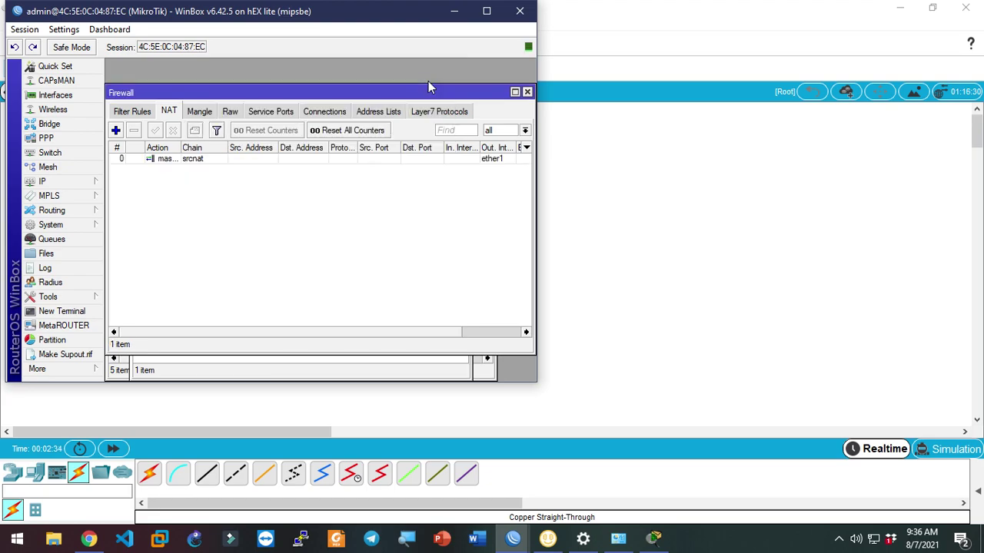
{"action": "left_click", "coordinate": [527, 91]}
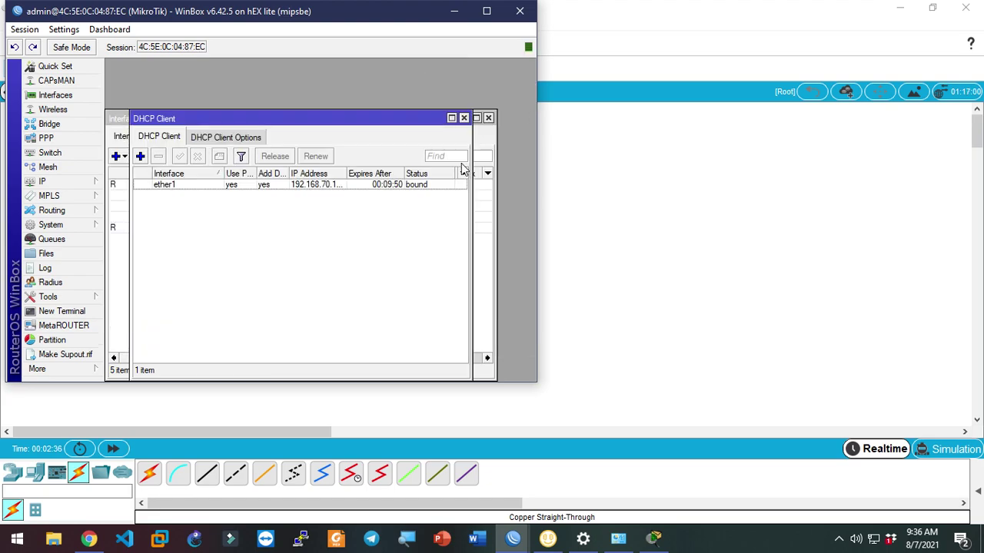
{"action": "left_click", "coordinate": [463, 118]}
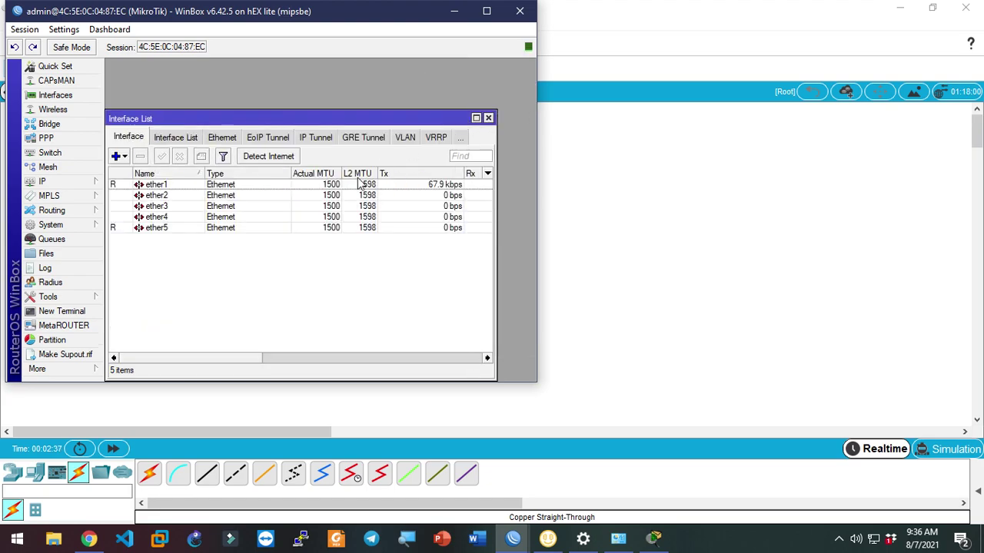
{"action": "left_click", "coordinate": [123, 156]}
{"action": "left_click", "coordinate": [146, 151]}
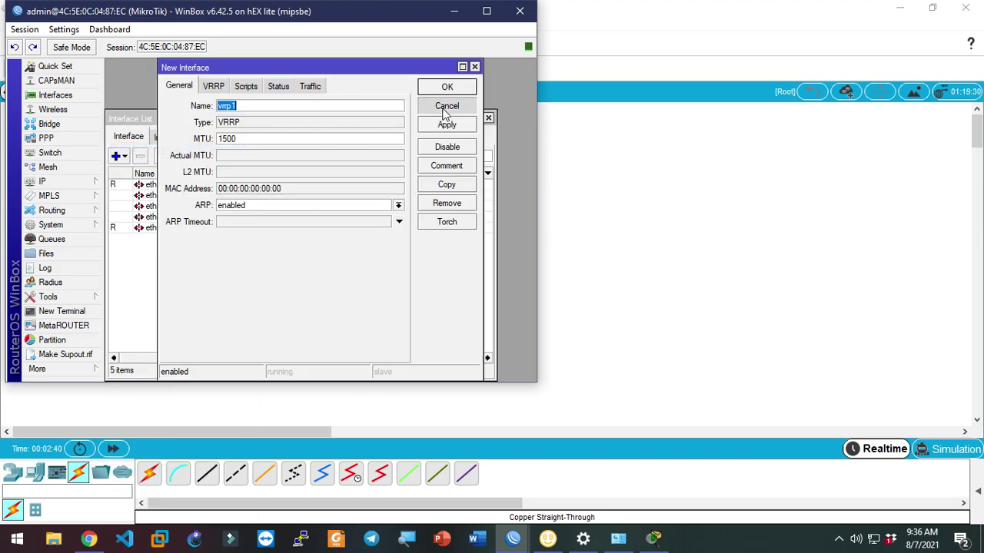
{"action": "left_click", "coordinate": [446, 107]}
{"action": "left_click", "coordinate": [121, 157]}
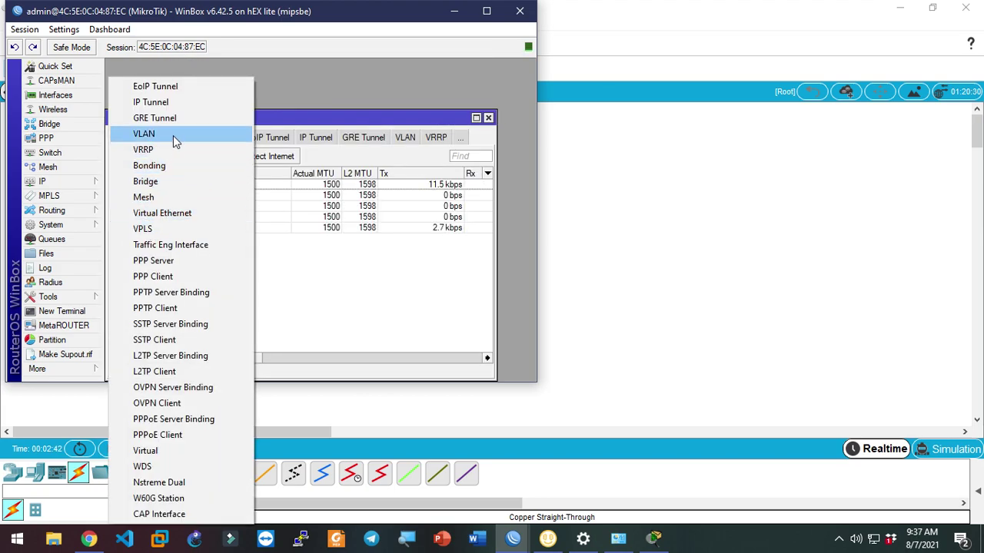
{"action": "key", "text": "Escape"}
Create a VLAN interface named VLAN-10 with VLAN ID 10 on ether5
{"action": "left_click", "coordinate": [117, 156]}
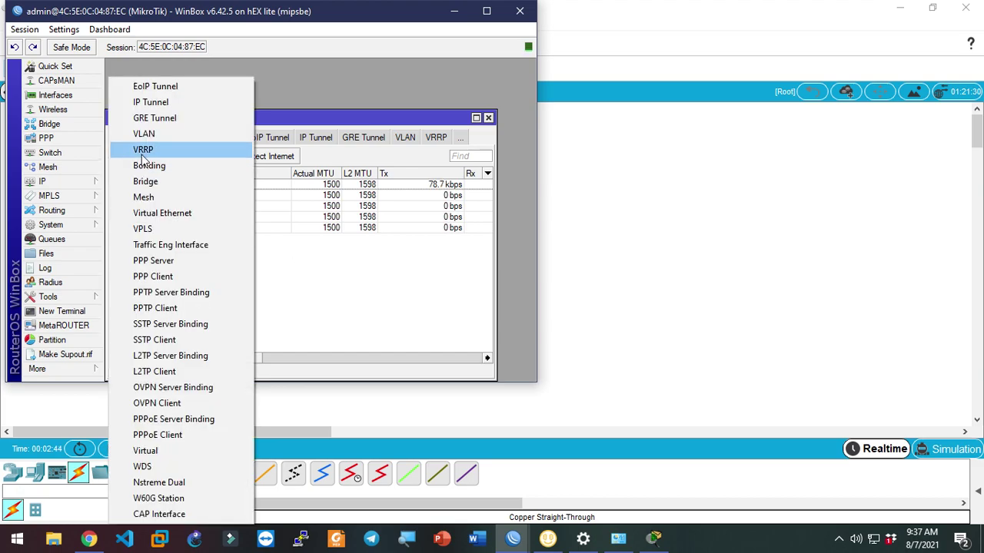
{"action": "left_click", "coordinate": [145, 134]}
{"action": "left_click_drag", "start_coordinate": [262, 72], "coordinate": [331, 72]}
{"action": "type", "text": "VLAN-10"}
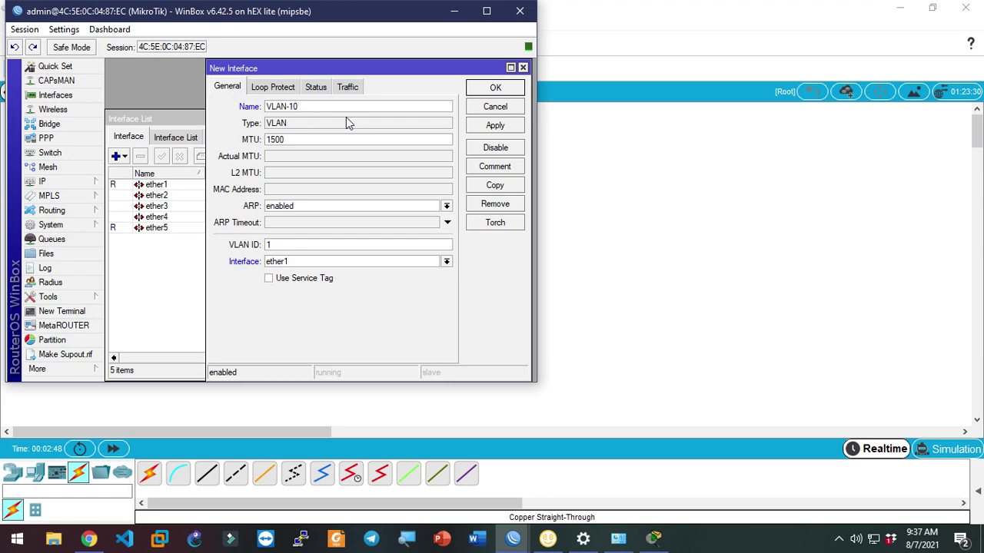
{"action": "left_click", "coordinate": [301, 246]}
{"action": "type", "text": "10"}
{"action": "key", "text": "Tab"}
{"action": "key", "text": "alt+Down"}
{"action": "key", "text": "Down"}
{"action": "key", "text": "Down"}
{"action": "key", "text": "Down"}
{"action": "key", "text": "Down"}
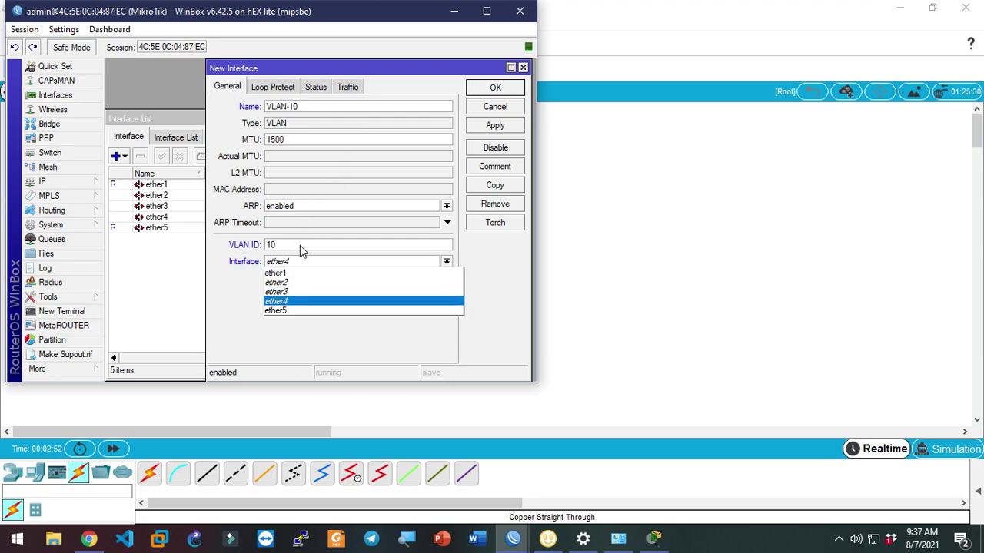
{"action": "key", "text": "Return"}
{"action": "key", "text": "Return"}
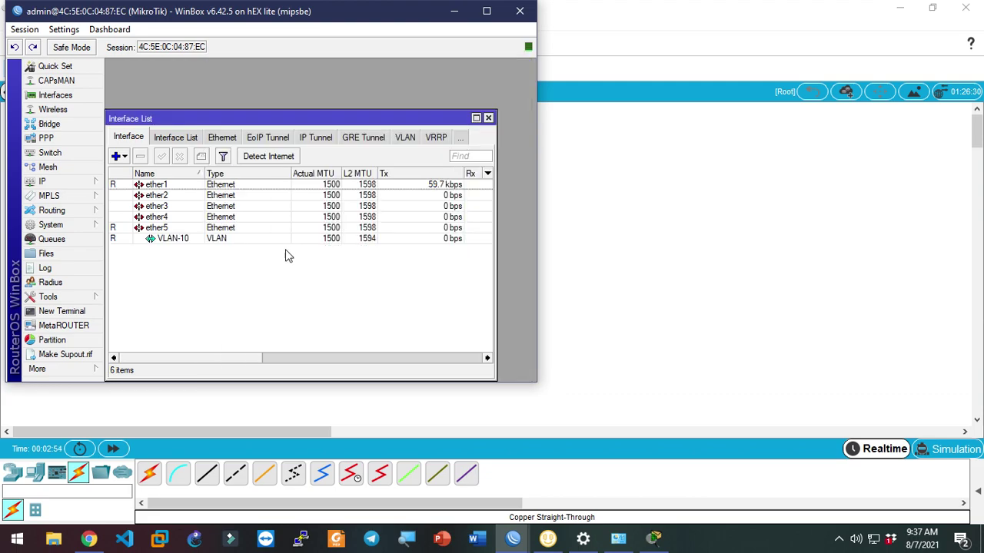
Create a VLAN interface named VLAN-20 with VLAN ID 20 on ether5
{"action": "left_click", "coordinate": [118, 157]}
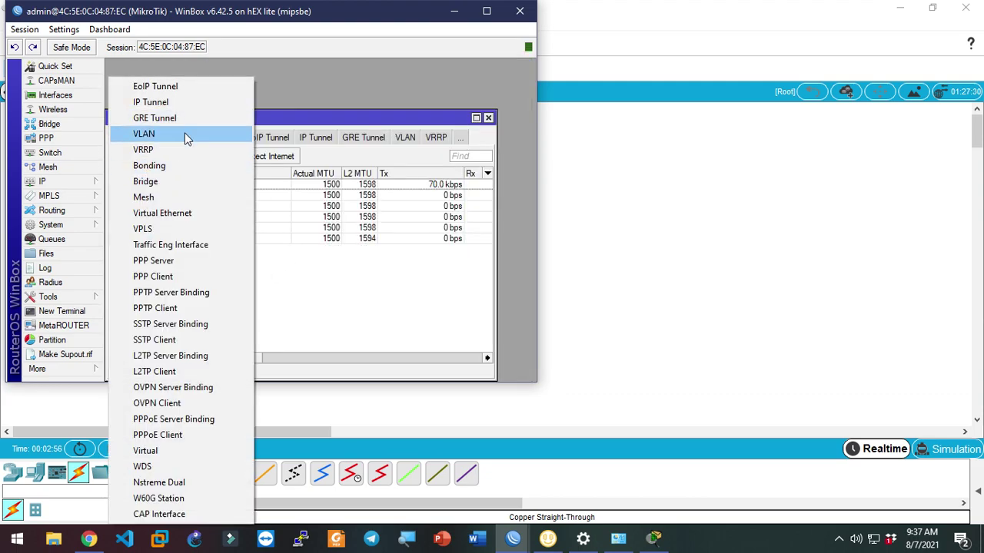
{"action": "left_click", "coordinate": [184, 134]}
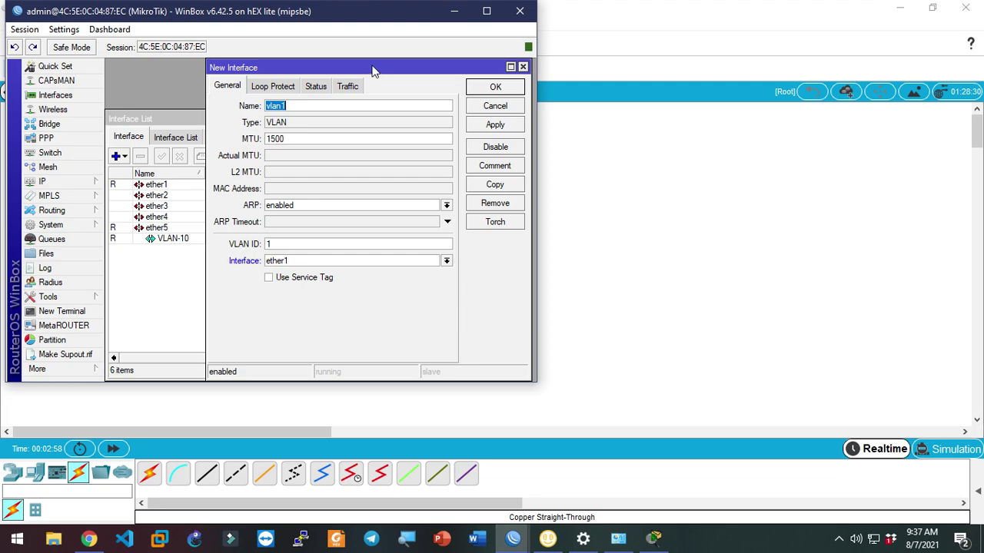
{"action": "left_click_drag", "start_coordinate": [374, 73], "coordinate": [414, 74]}
{"action": "type", "text": "VLAN"}
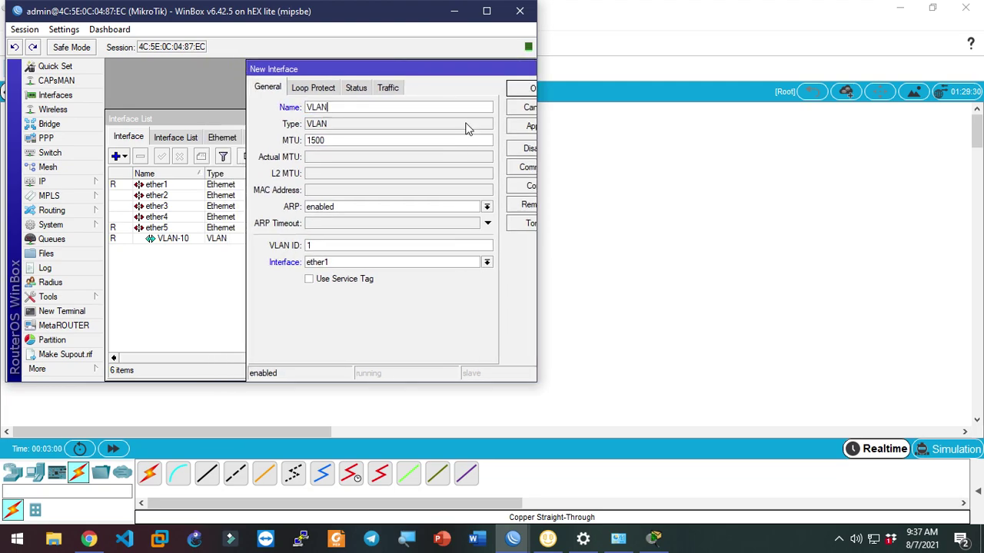
{"action": "key", "text": "Tab"}
{"action": "key", "text": "Tab"}
{"action": "key", "text": "Tab"}
{"action": "key", "text": "Tab"}
{"action": "key", "text": "Tab"}
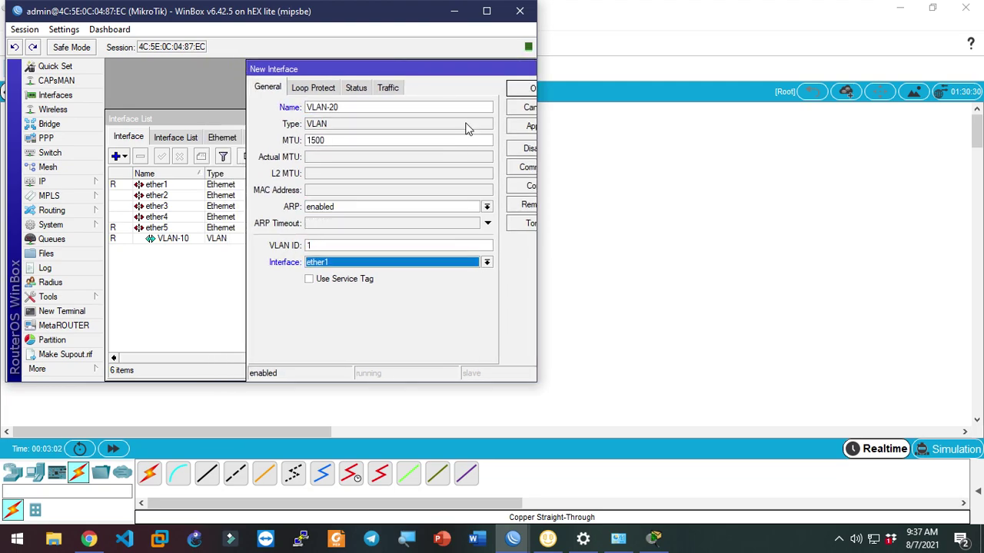
{"action": "key", "text": "alt+Down"}
{"action": "key", "text": "Down"}
{"action": "key", "text": "Down"}
{"action": "key", "text": "Down"}
{"action": "key", "text": "Down"}
{"action": "key", "text": "Return"}
{"action": "left_click", "coordinate": [332, 246]}
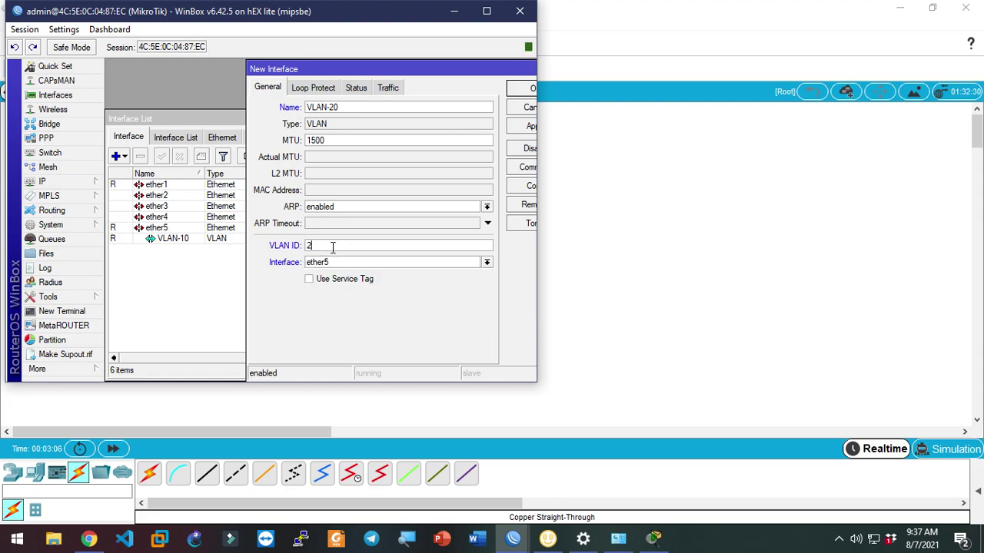
{"action": "type", "text": "20"}
{"action": "key", "text": "Return"}
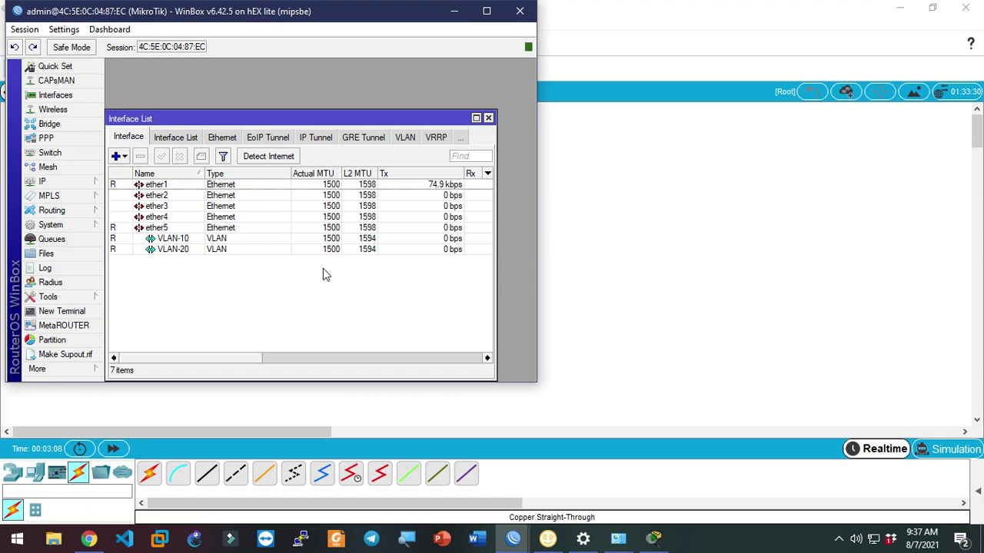
{"action": "double_click", "coordinate": [244, 119]}
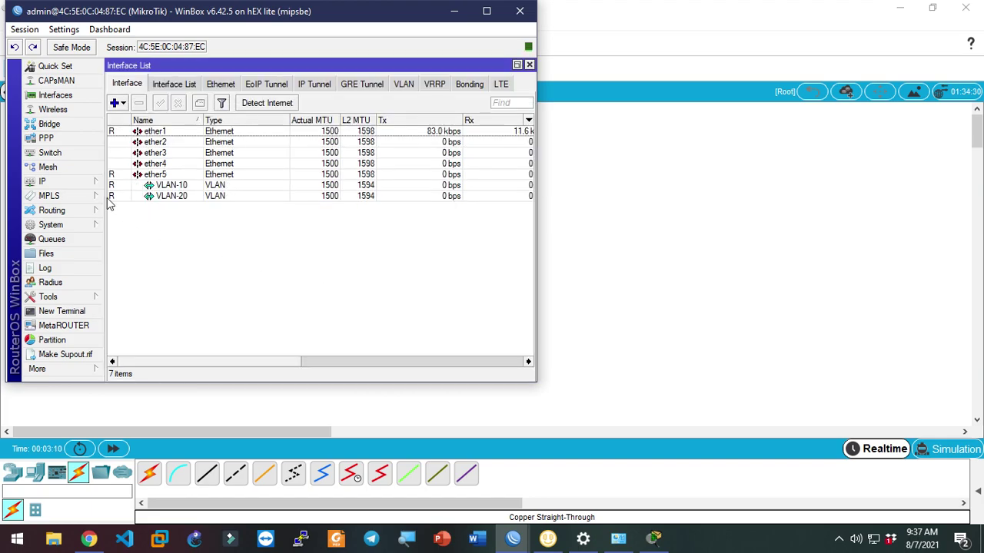
{"action": "left_click", "coordinate": [93, 187]}
{"action": "left_click", "coordinate": [163, 257]}
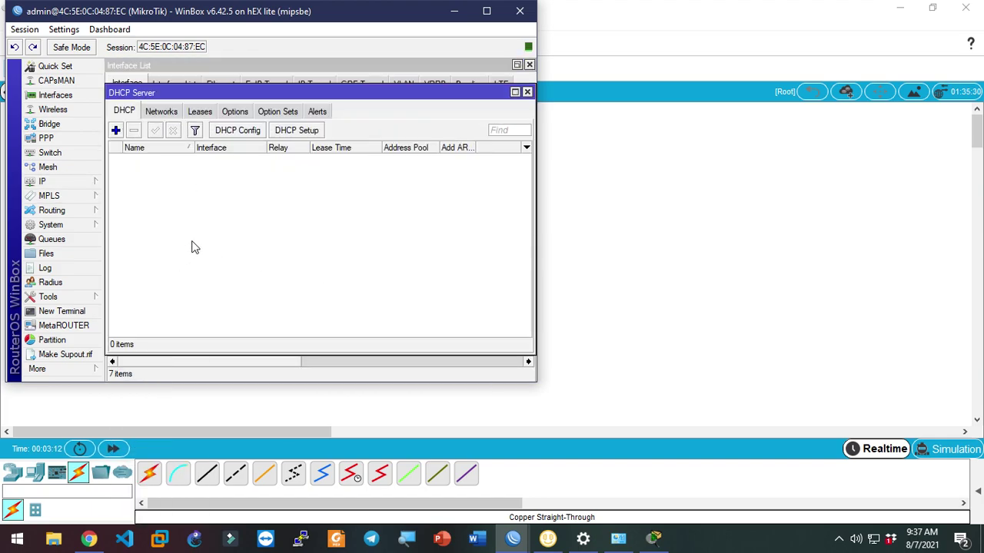
{"action": "left_click", "coordinate": [527, 92]}
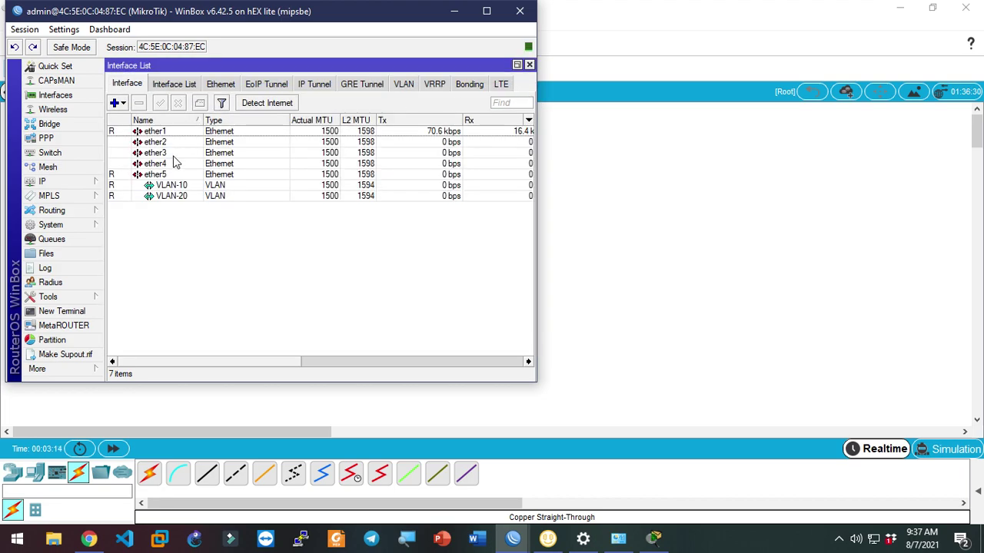
Add the IP address 192.168.10.1/27 to the VLAN-10 interface
{"action": "left_click", "coordinate": [95, 182]}
{"action": "left_click", "coordinate": [132, 200]}
{"action": "left_click_drag", "start_coordinate": [255, 139], "coordinate": [382, 114]}
{"action": "left_click", "coordinate": [315, 128]}
{"action": "type", "text": "192.168.10."}
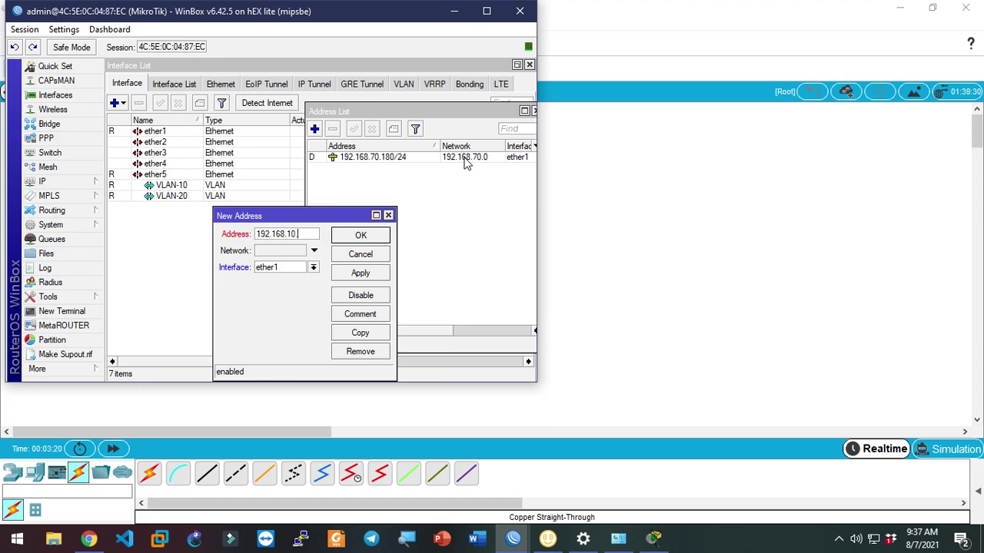
{"action": "type", "text": "1/27"}
{"action": "key", "text": "Tab"}
{"action": "key", "text": "Tab"}
{"action": "key", "text": "Down"}
{"action": "key", "text": "Down"}
{"action": "key", "text": "Down"}
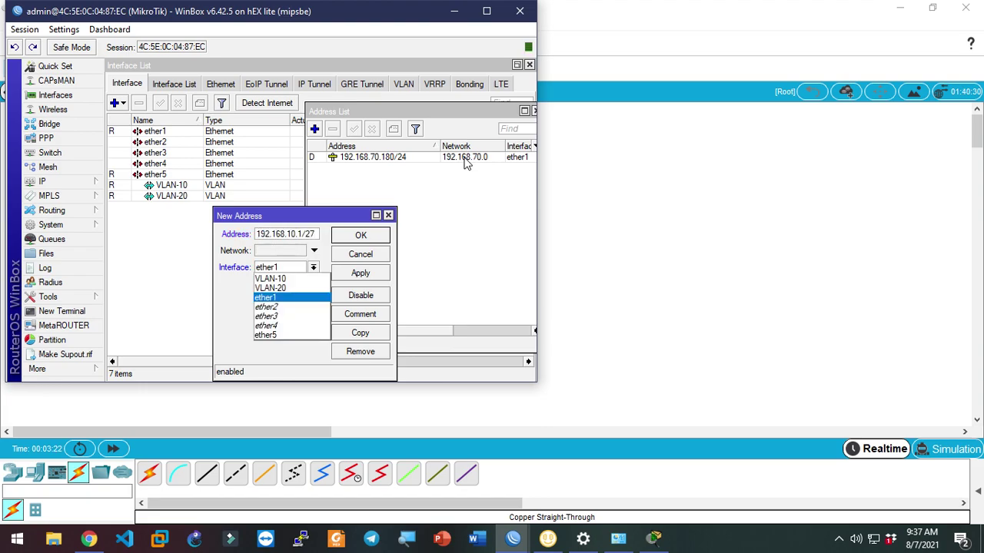
{"action": "key", "text": "Up"}
{"action": "key", "text": "Up"}
{"action": "key", "text": "Up"}
{"action": "key", "text": "Up"}
{"action": "key", "text": "Return"}
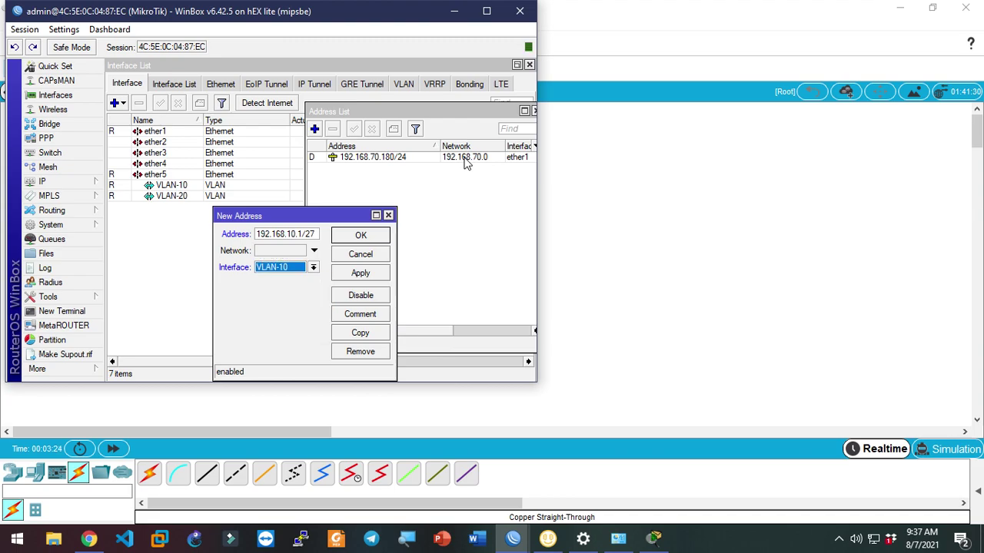
{"action": "key", "text": "Return"}
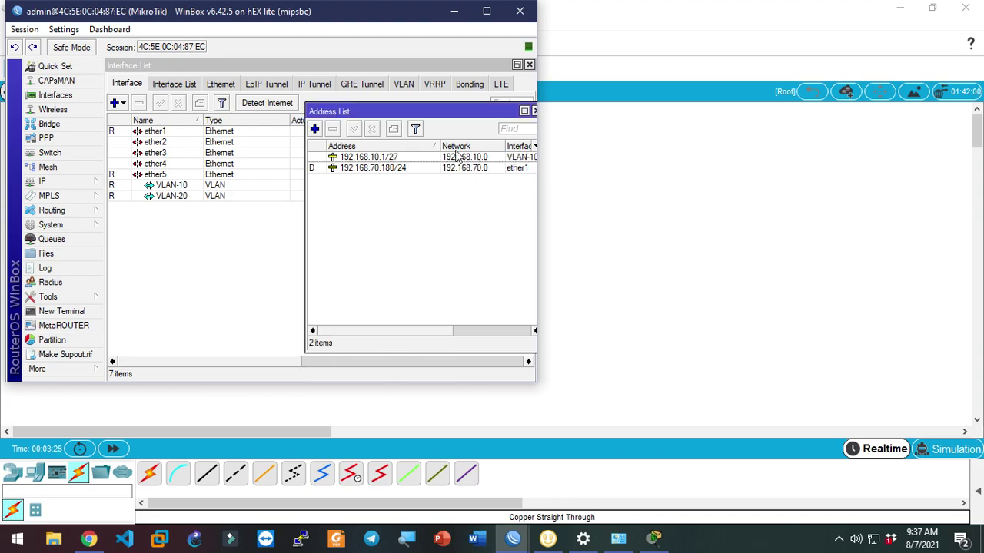
Add the IP address 192.168.20.1/27 to the VLAN-20 interface and shift the Address List so its interface column shows
{"action": "left_click", "coordinate": [314, 128]}
{"action": "type", "text": "192"}
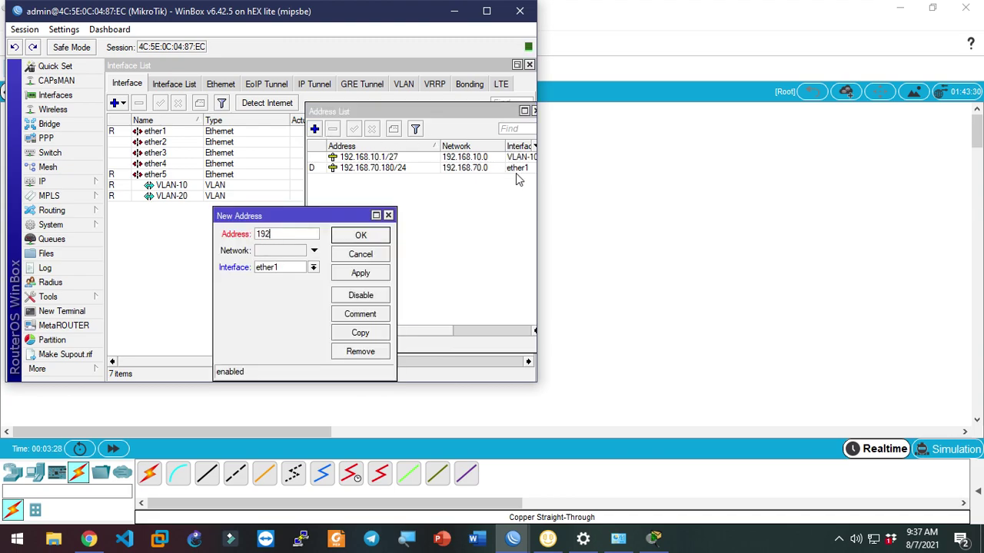
{"action": "type", "text": ".168.20.1/27"}
{"action": "key", "text": "Tab"}
{"action": "key", "text": "Tab"}
{"action": "key", "text": "Down"}
{"action": "key", "text": "Down"}
{"action": "key", "text": "Up"}
{"action": "key", "text": "Up"}
{"action": "key", "text": "Up"}
{"action": "key", "text": "Return"}
{"action": "key", "text": "Return"}
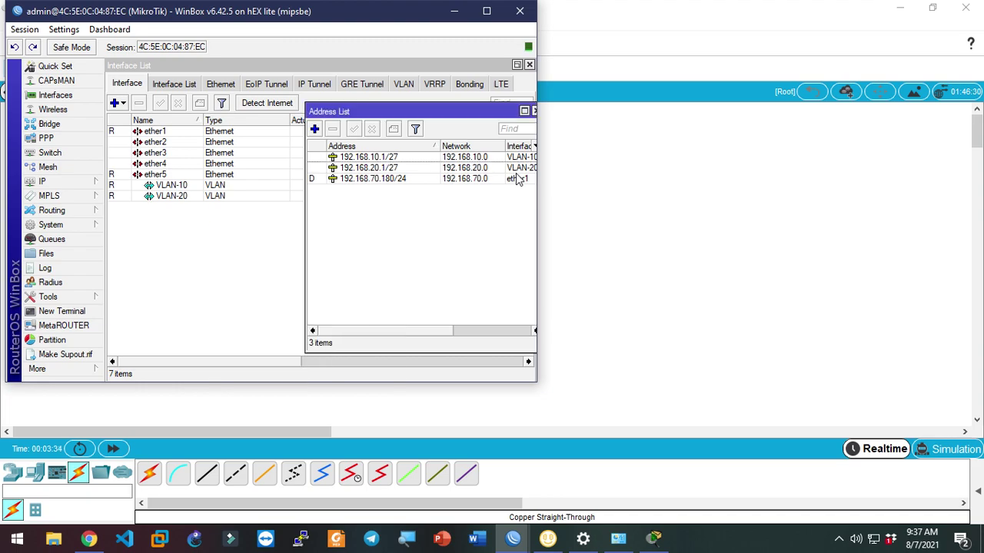
{"action": "left_click_drag", "start_coordinate": [439, 113], "coordinate": [401, 116]}
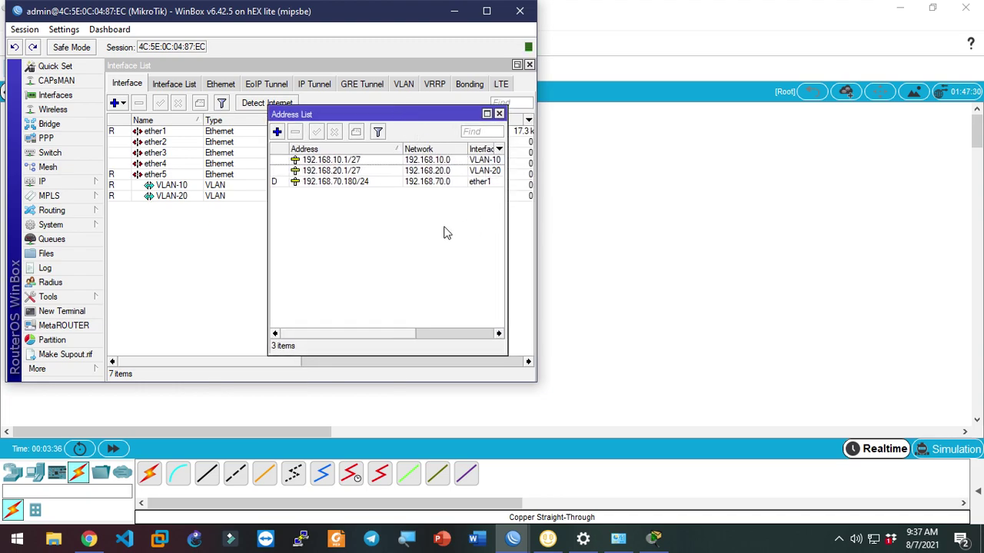
Run DHCP Setup on VLAN-10 with address space 192.168.10.0/27, a 00:10:00 lease time and the other suggested settings
{"action": "left_click", "coordinate": [93, 182]}
{"action": "left_click", "coordinate": [160, 255]}
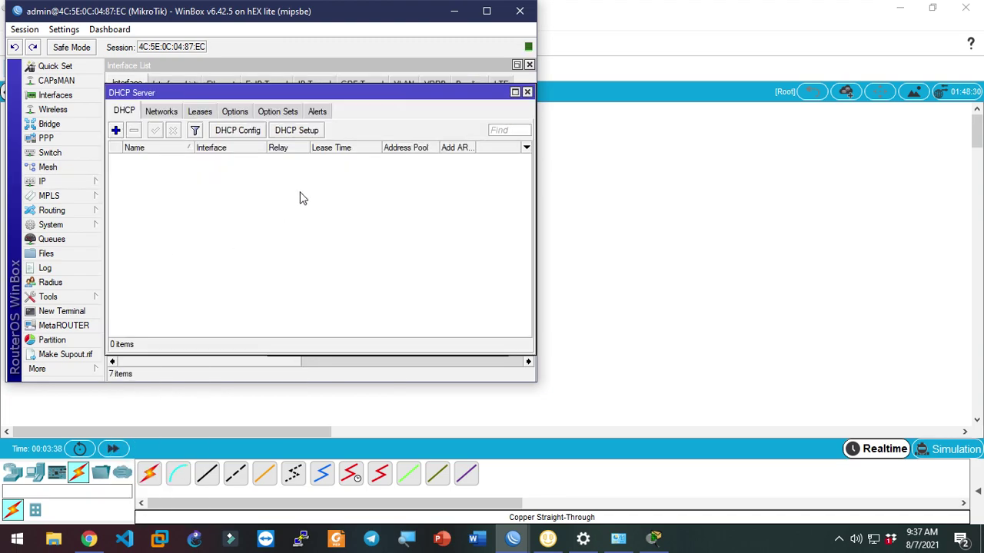
{"action": "left_click", "coordinate": [276, 130]}
{"action": "left_click", "coordinate": [330, 294]}
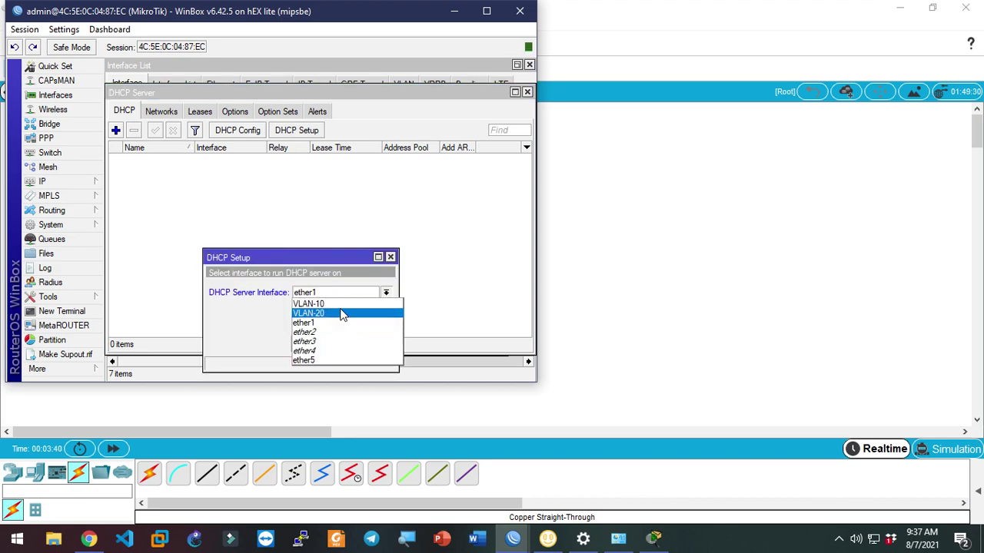
{"action": "left_click", "coordinate": [343, 305]}
{"action": "left_click", "coordinate": [342, 345]}
{"action": "left_click", "coordinate": [339, 344]}
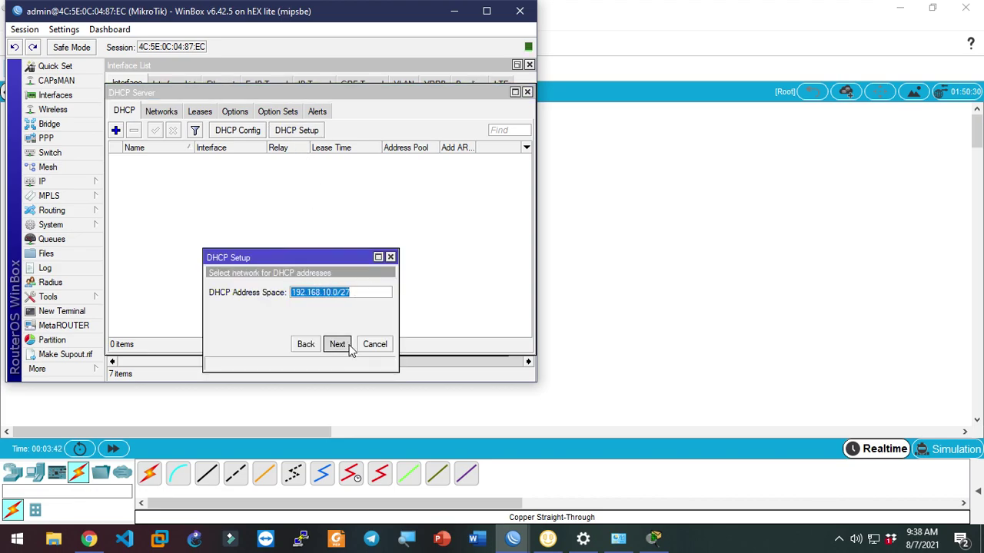
{"action": "left_click", "coordinate": [338, 344]}
{"action": "left_click", "coordinate": [338, 344]}
{"action": "left_click", "coordinate": [338, 344]}
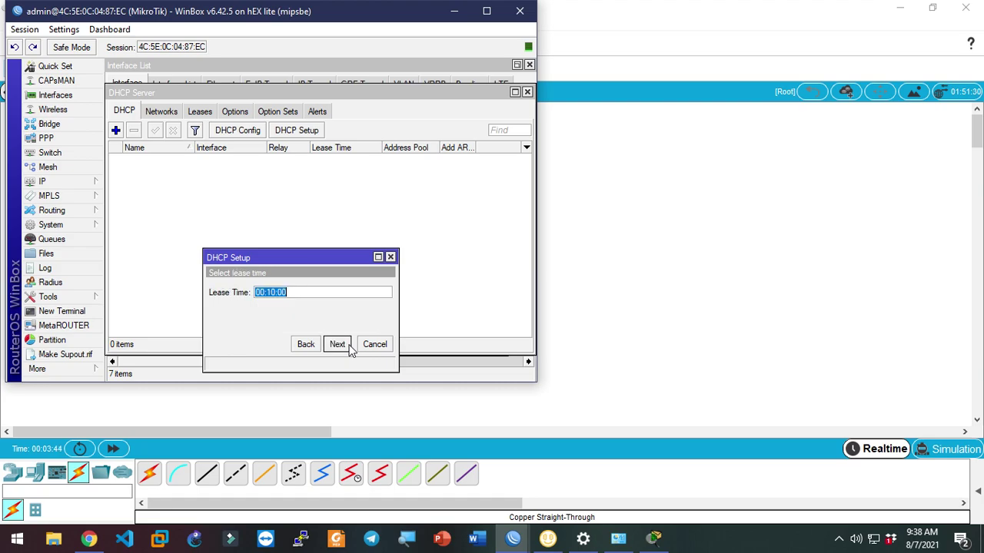
{"action": "left_click", "coordinate": [338, 344]}
{"action": "left_click", "coordinate": [320, 216]}
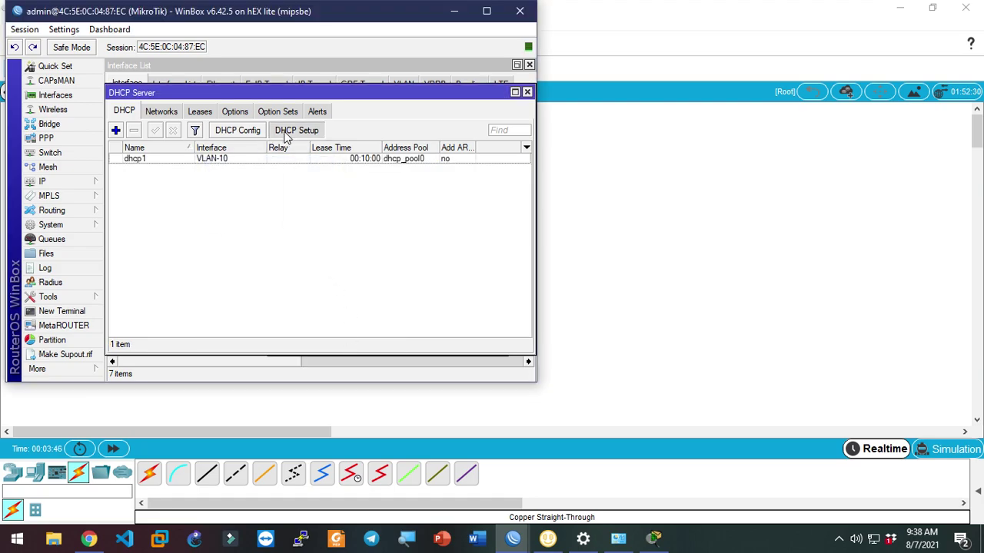
Run DHCP Setup on VLAN-20 with the suggested settings and close the DHCP Server window
{"action": "left_click", "coordinate": [296, 131]}
{"action": "left_click", "coordinate": [316, 297]}
{"action": "left_click", "coordinate": [324, 314]}
{"action": "left_click", "coordinate": [340, 345]}
{"action": "left_click", "coordinate": [338, 345]}
{"action": "left_click", "coordinate": [338, 344]}
{"action": "left_click", "coordinate": [338, 345]}
{"action": "left_click", "coordinate": [338, 344]}
{"action": "left_click", "coordinate": [339, 344]}
{"action": "left_click", "coordinate": [320, 216]}
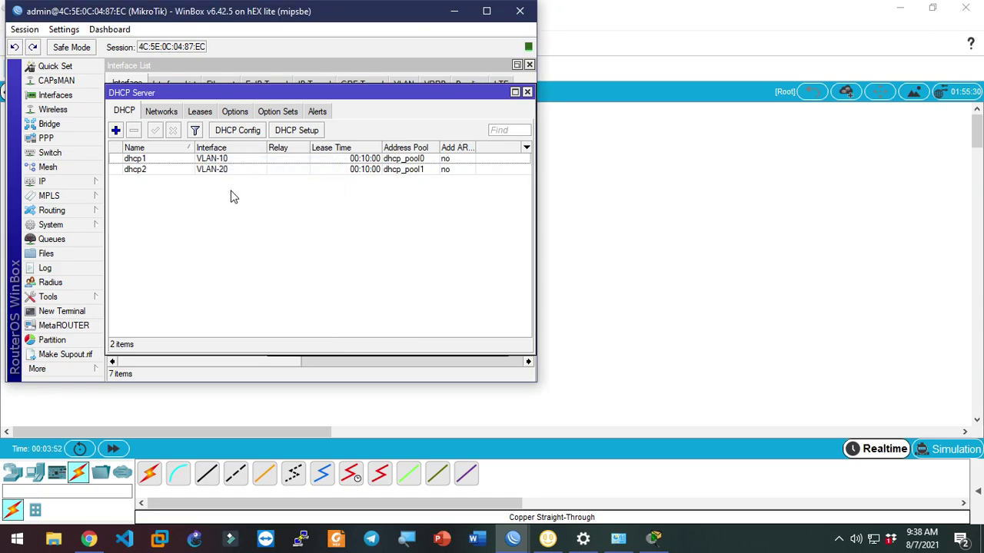
{"action": "left_click", "coordinate": [227, 167]}
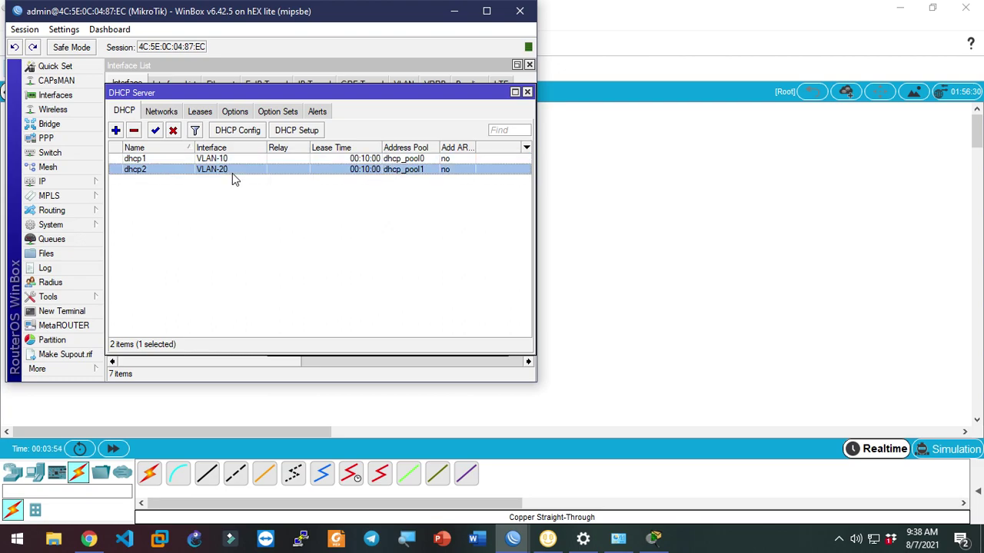
{"action": "left_click", "coordinate": [233, 160]}
{"action": "left_click", "coordinate": [232, 201]}
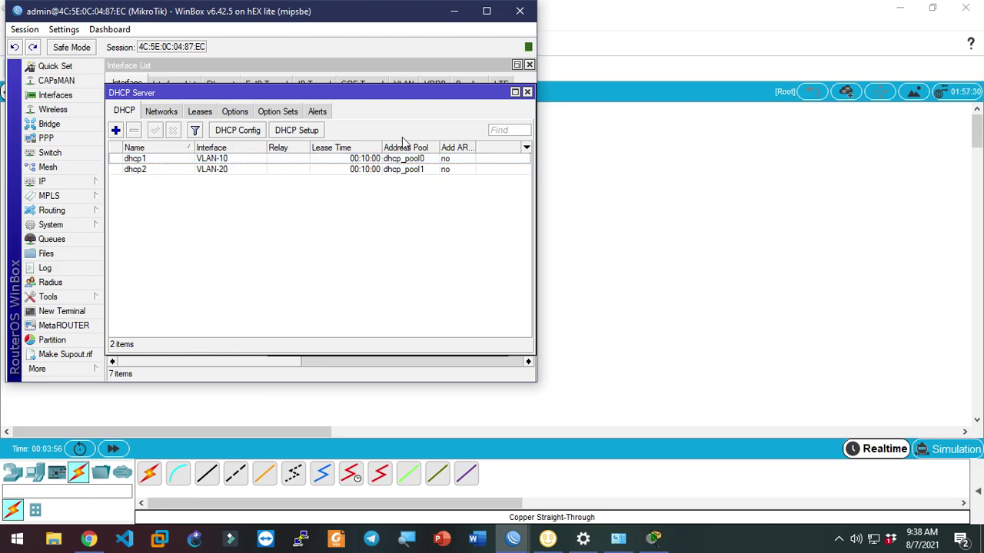
{"action": "left_click", "coordinate": [528, 92]}
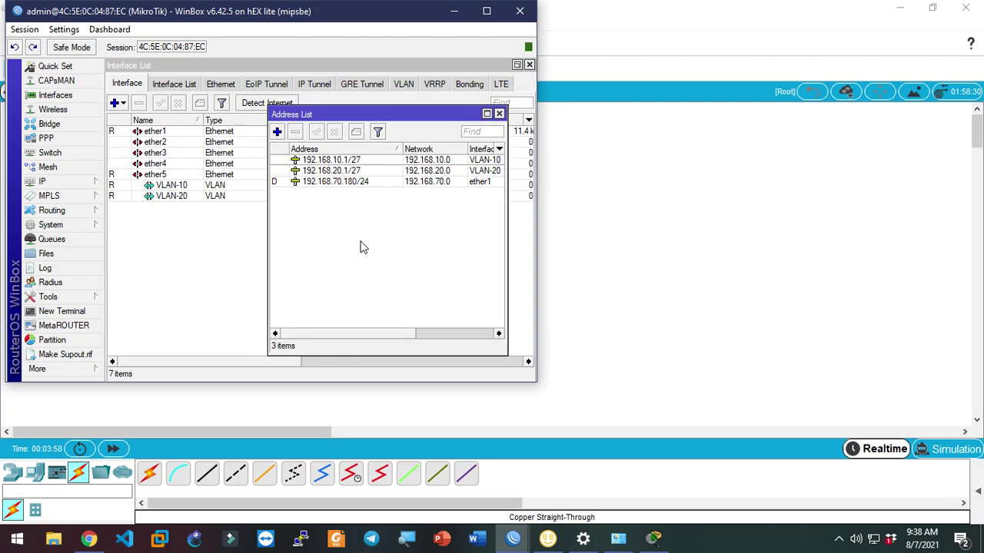
Open a new WinBox, connect to the neighboring RB2011iL router as admin, and close all windows open in its session
{"action": "left_click_drag", "start_coordinate": [332, 115], "coordinate": [277, 111]}
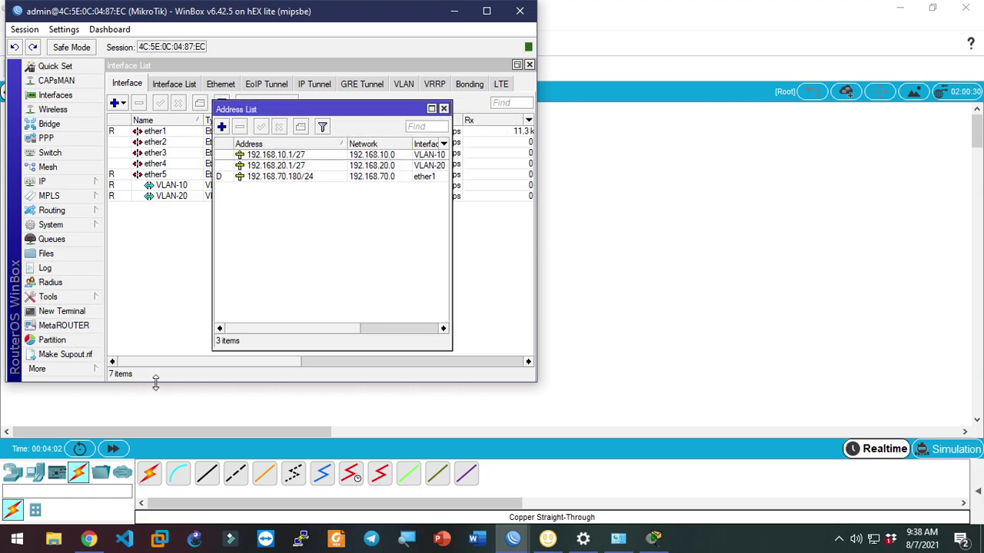
{"action": "left_click_drag", "start_coordinate": [155, 383], "coordinate": [148, 447]}
{"action": "left_click", "coordinate": [85, 384]}
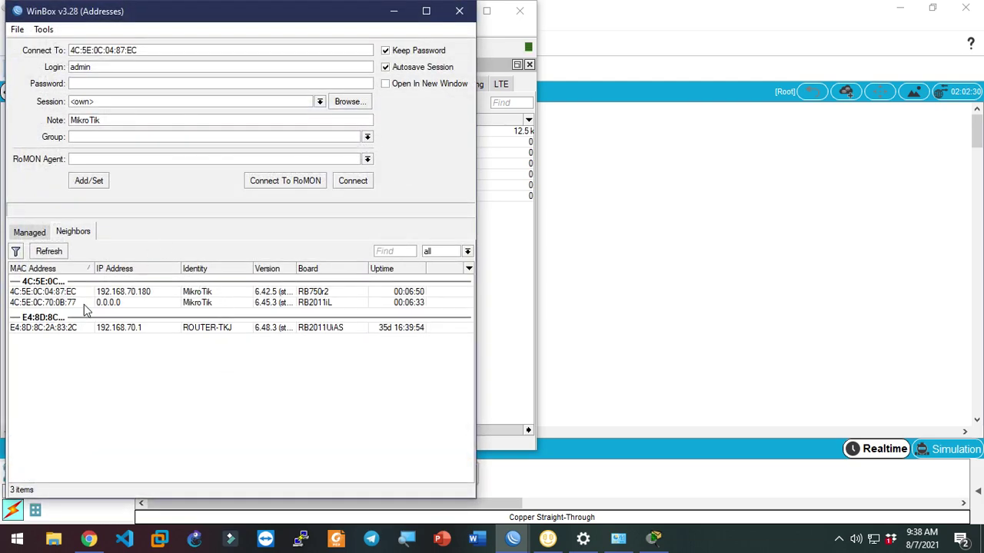
{"action": "left_click", "coordinate": [61, 303]}
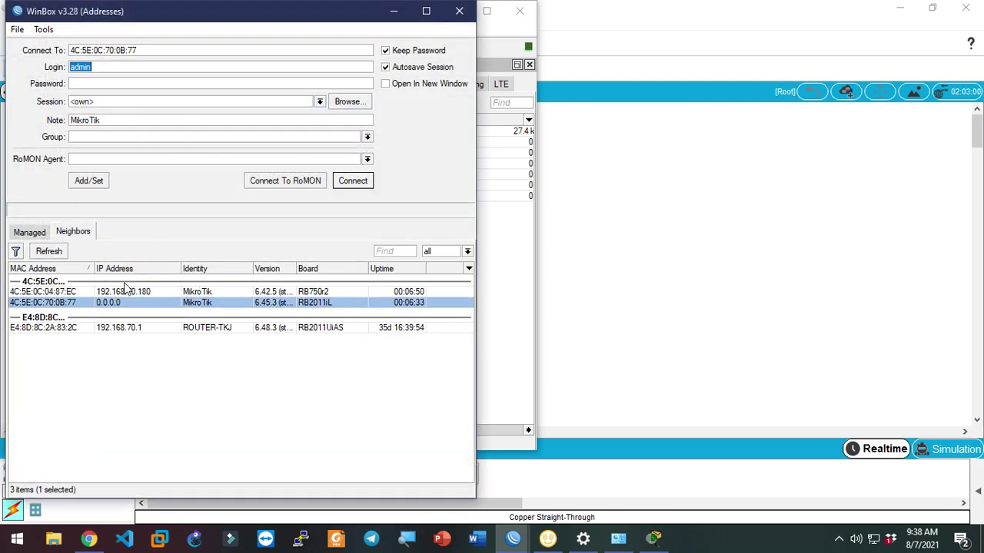
{"action": "left_click", "coordinate": [354, 181]}
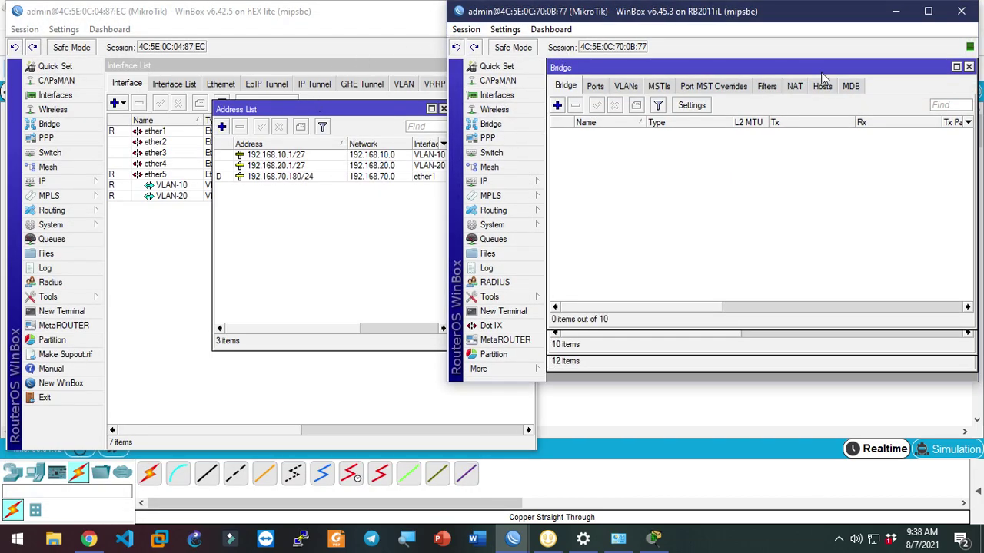
{"action": "left_click", "coordinate": [476, 30]}
{"action": "left_click", "coordinate": [504, 154]}
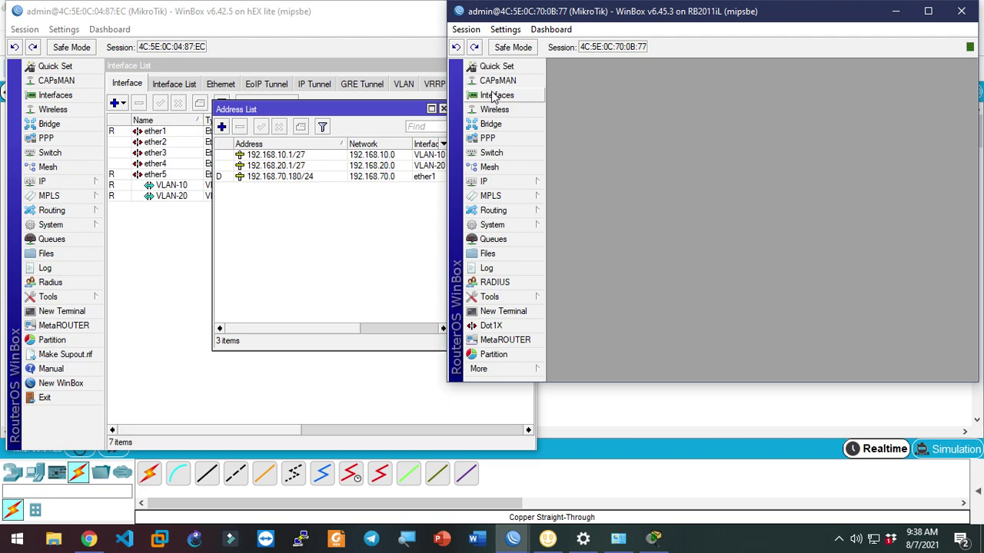
Create a bridge named bridge-VLAN on the RB2011iL
{"action": "left_click", "coordinate": [490, 124]}
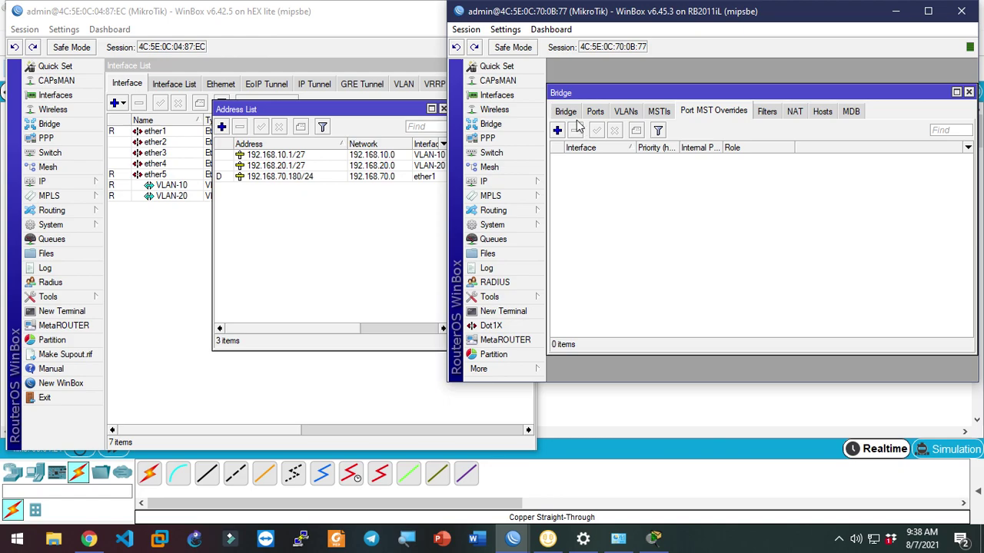
{"action": "left_click", "coordinate": [566, 112]}
{"action": "left_click", "coordinate": [557, 130]}
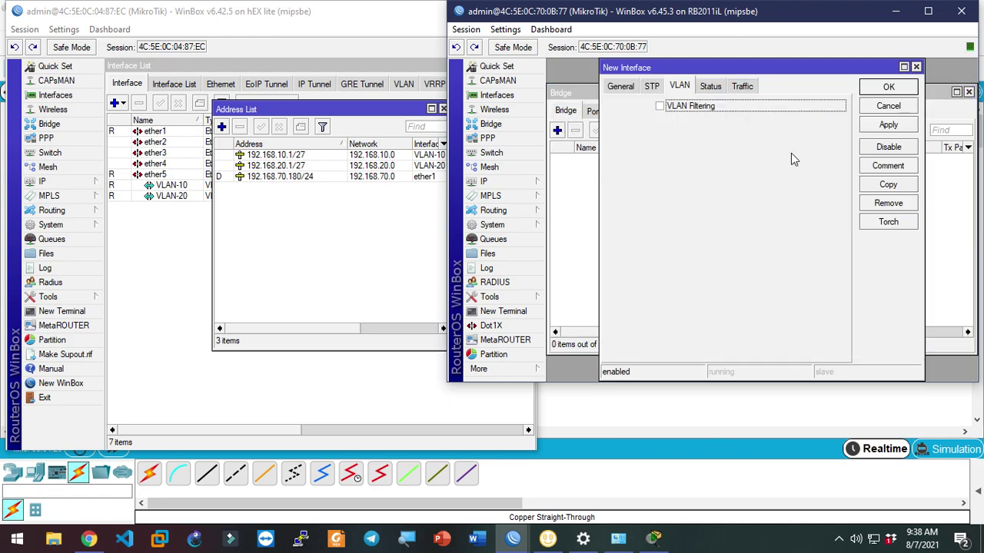
{"action": "left_click", "coordinate": [627, 88]}
{"action": "left_click", "coordinate": [733, 108]}
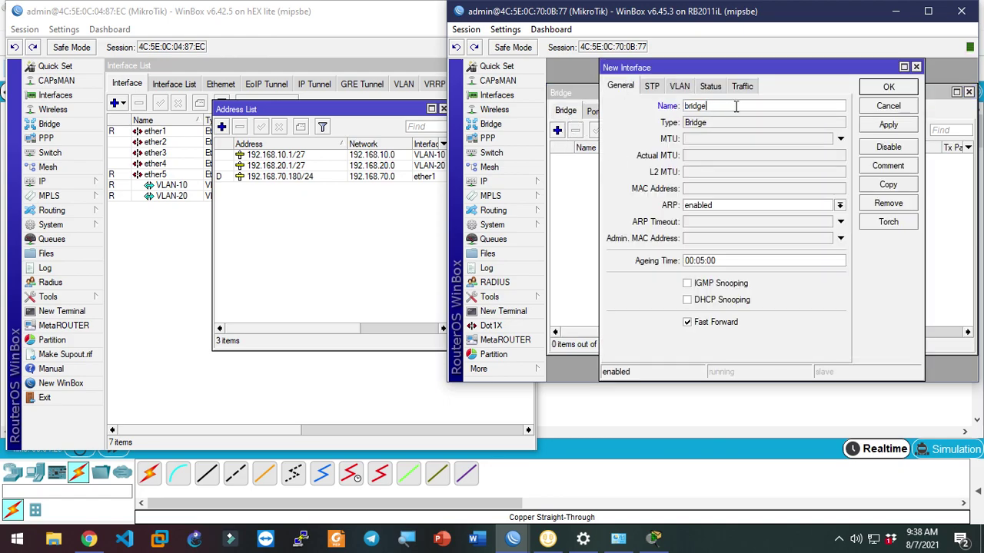
{"action": "type", "text": "-VLAN"}
{"action": "key", "text": "Return"}
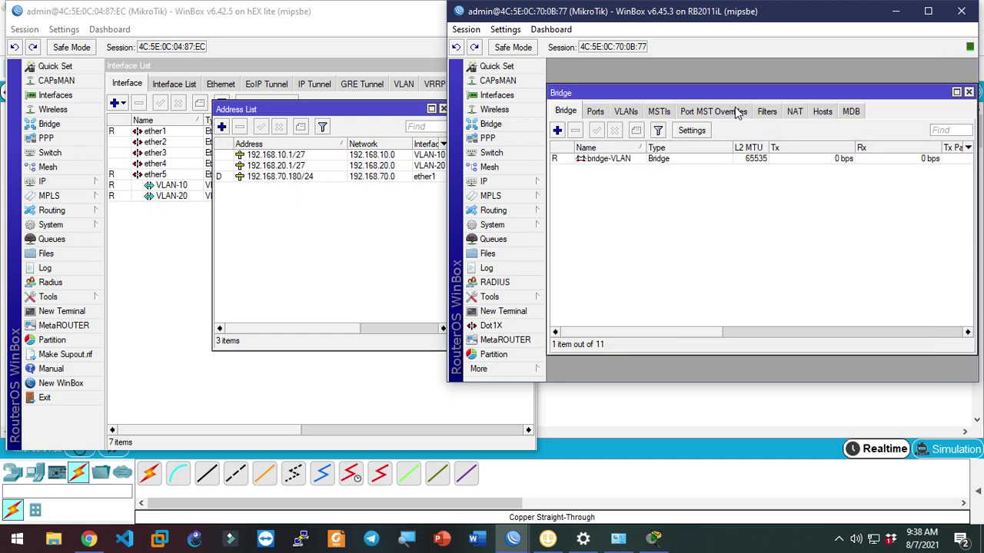
Add ether1 as a port of bridge-VLAN
{"action": "left_click", "coordinate": [604, 113]}
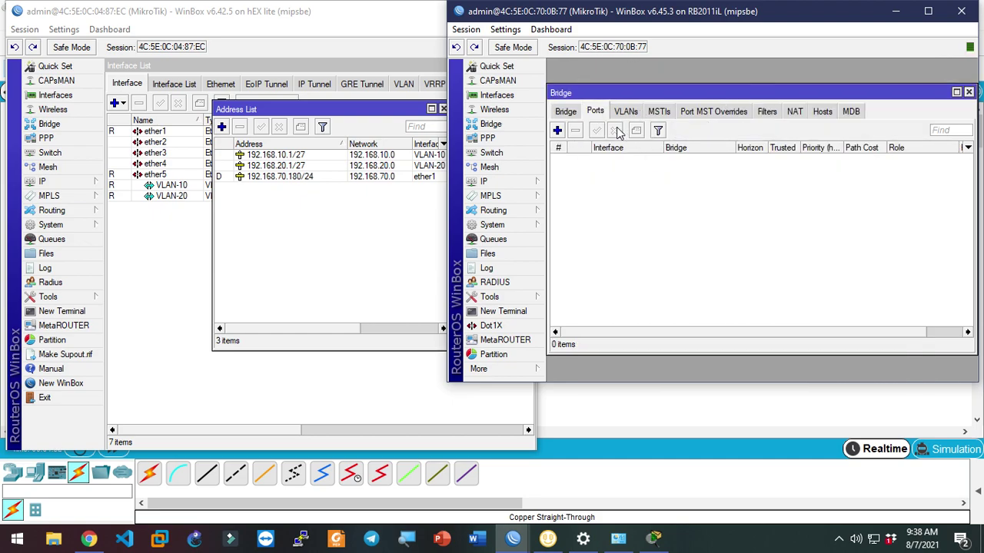
{"action": "left_click", "coordinate": [557, 130]}
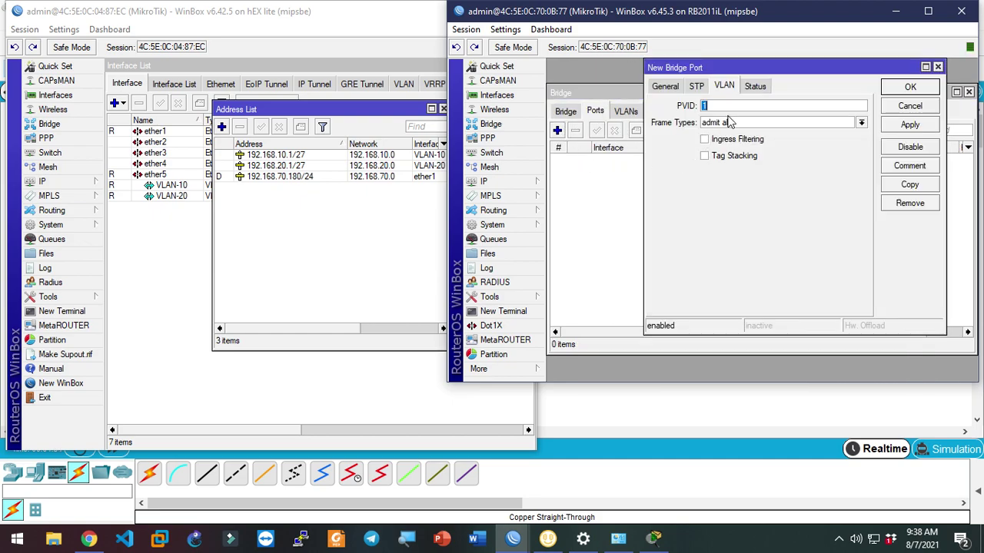
{"action": "left_click", "coordinate": [664, 86]}
{"action": "left_click", "coordinate": [760, 109]}
{"action": "left_click", "coordinate": [760, 109]}
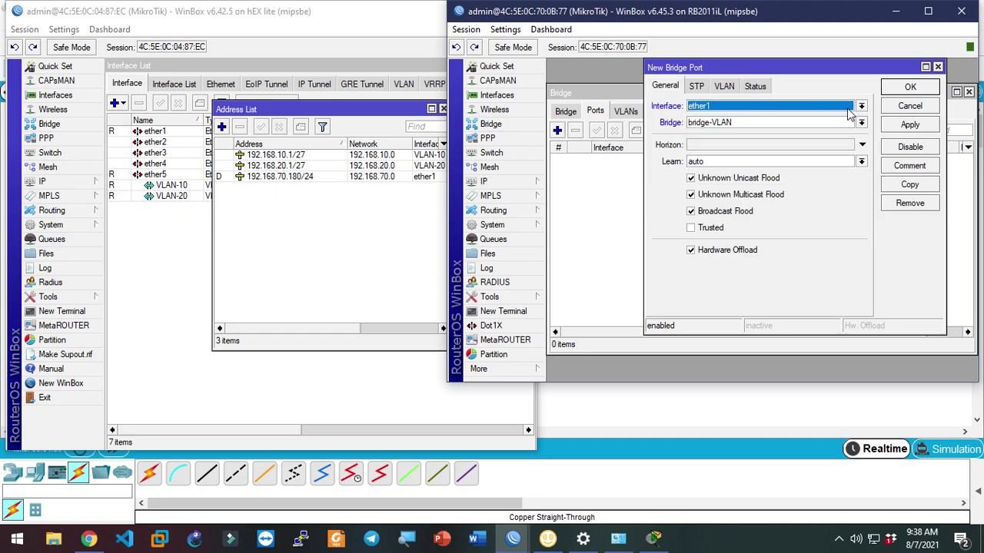
{"action": "left_click", "coordinate": [910, 87]}
Add ether2 as a port of bridge-VLAN
{"action": "left_click", "coordinate": [560, 130]}
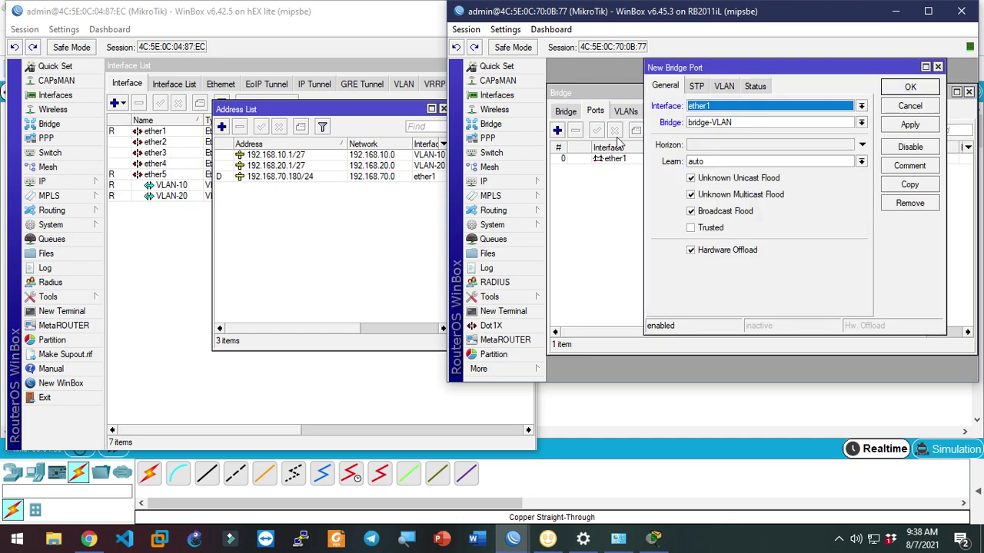
{"action": "left_click", "coordinate": [731, 109]}
{"action": "left_click", "coordinate": [724, 156]}
{"action": "left_click", "coordinate": [724, 109]}
{"action": "left_click", "coordinate": [919, 89]}
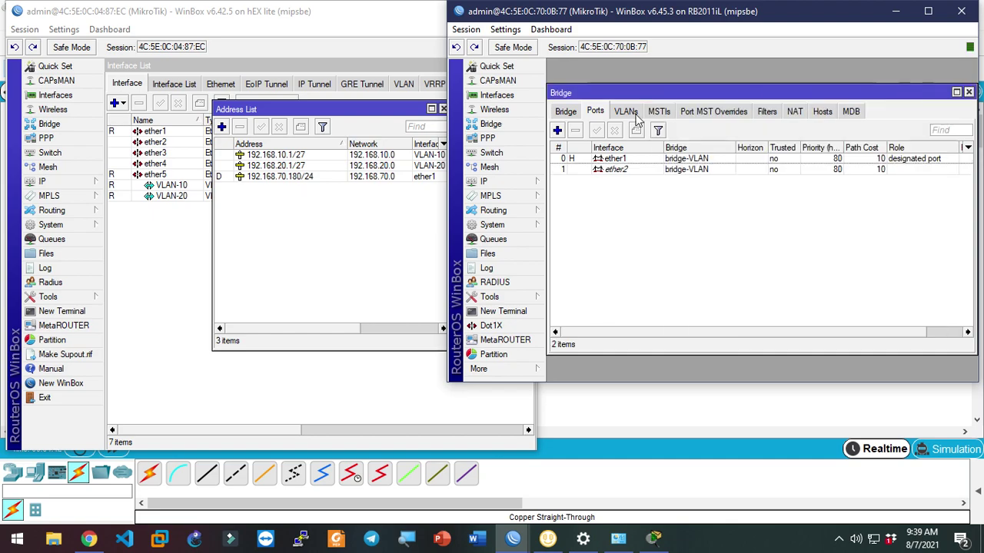
Add ether3 as a port of bridge-VLAN and check the port in the RB2011iL interface list
{"action": "left_click", "coordinate": [557, 130]}
{"action": "left_click", "coordinate": [736, 105]}
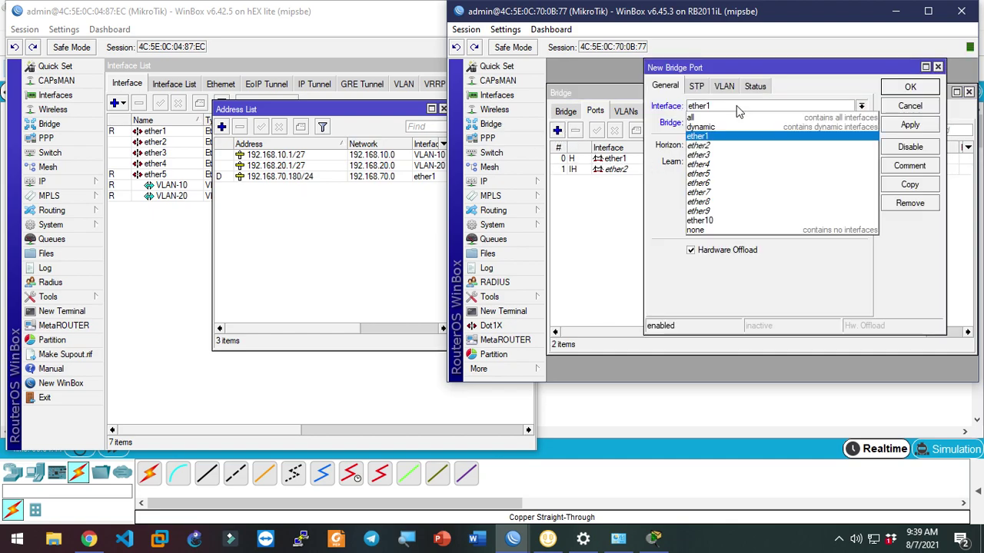
{"action": "left_click", "coordinate": [739, 156]}
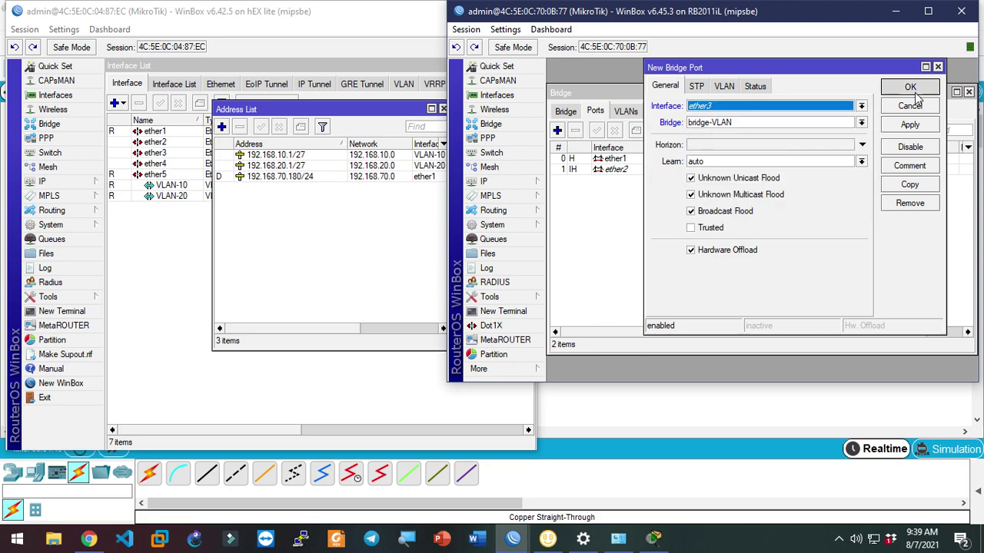
{"action": "left_click", "coordinate": [916, 92]}
{"action": "left_click", "coordinate": [498, 95]}
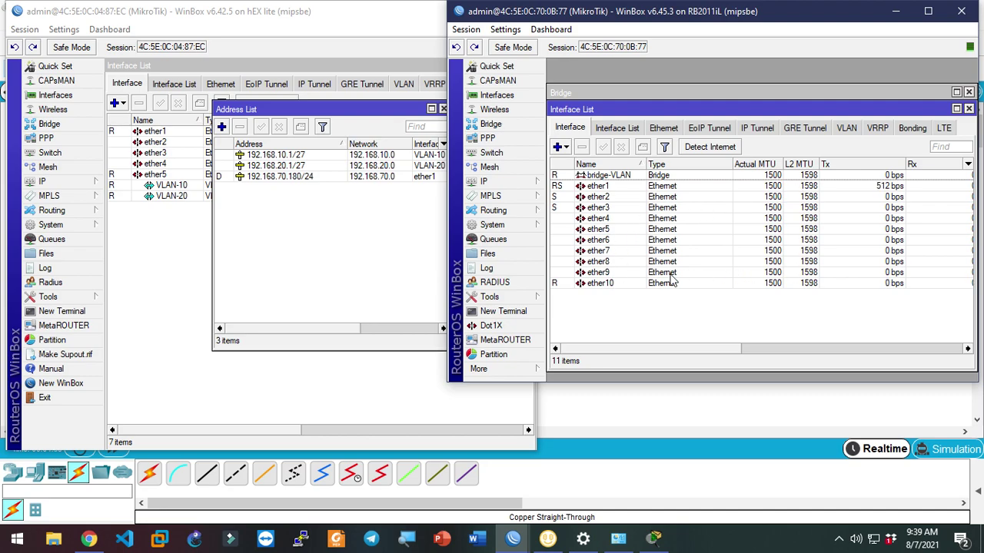
{"action": "left_click", "coordinate": [618, 283]}
{"action": "left_click", "coordinate": [969, 110]}
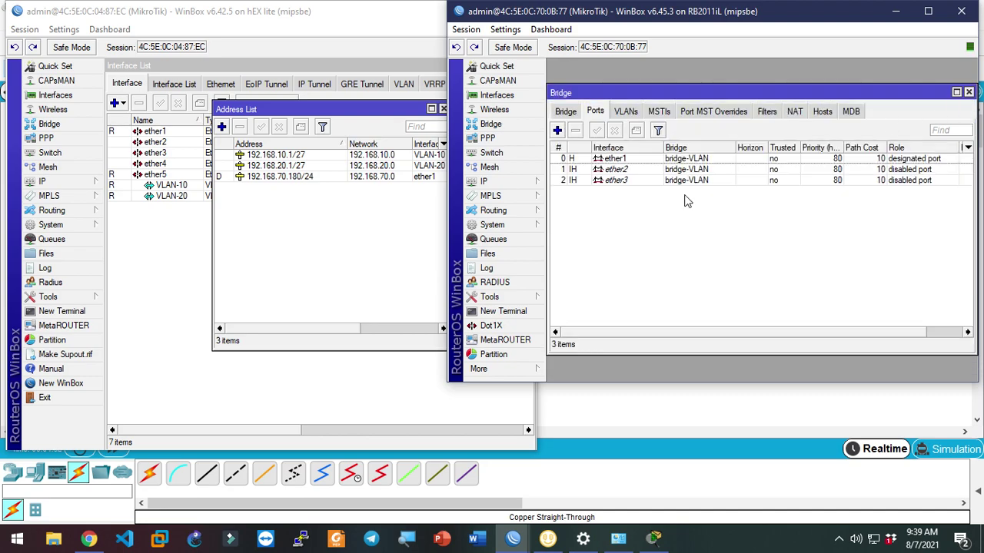
Set the PVID of bridge port ether2 to 10 and of bridge port ether3 to 20
{"action": "double_click", "coordinate": [620, 170]}
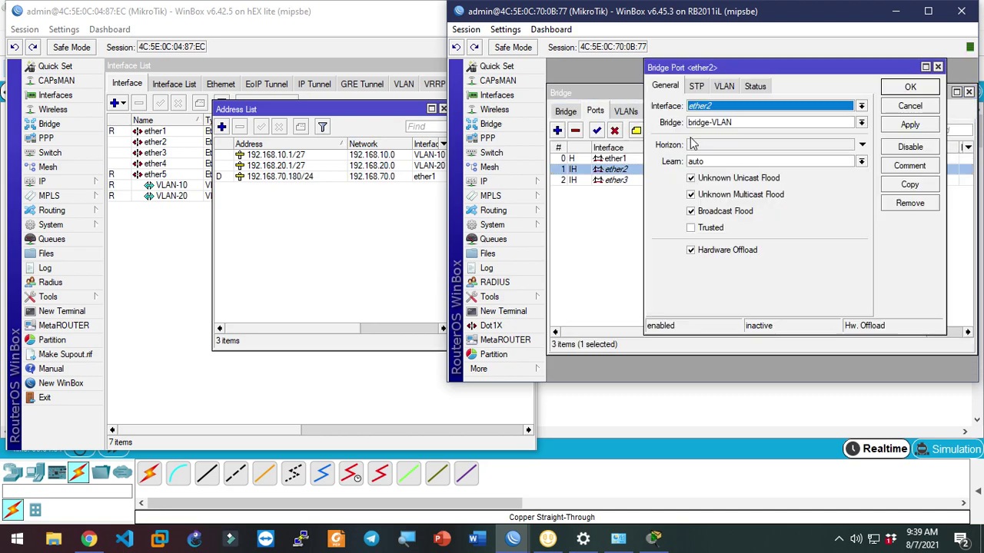
{"action": "left_click", "coordinate": [721, 90]}
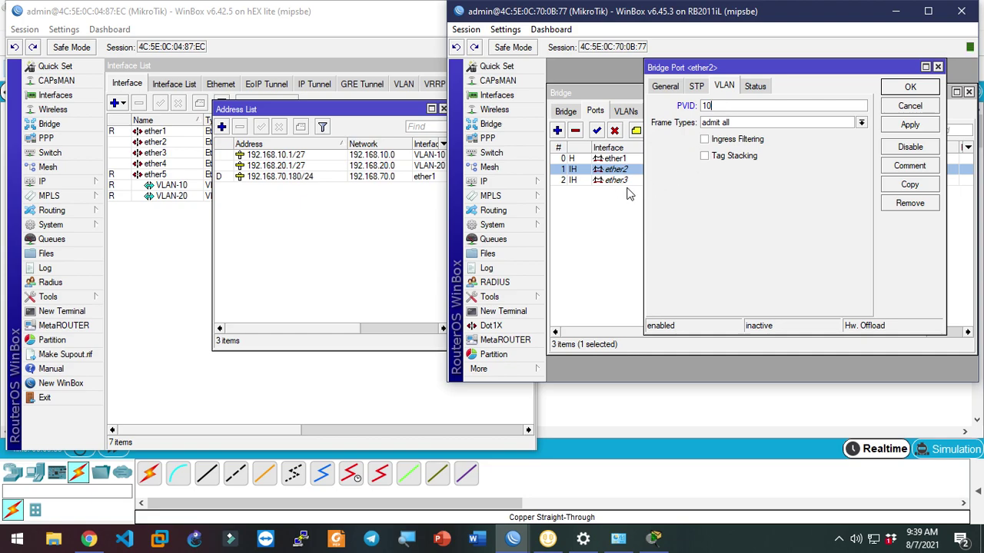
{"action": "left_click", "coordinate": [910, 87]}
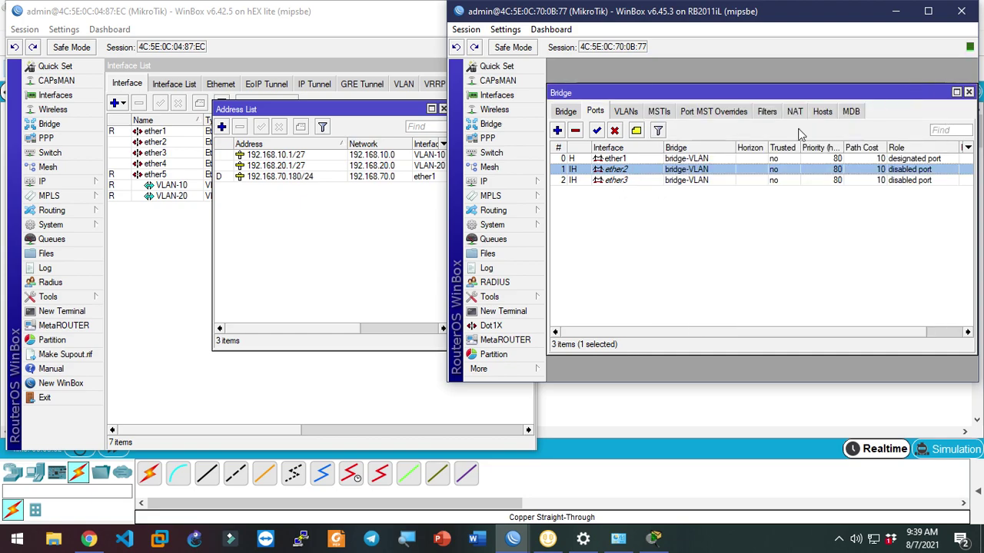
{"action": "double_click", "coordinate": [634, 181]}
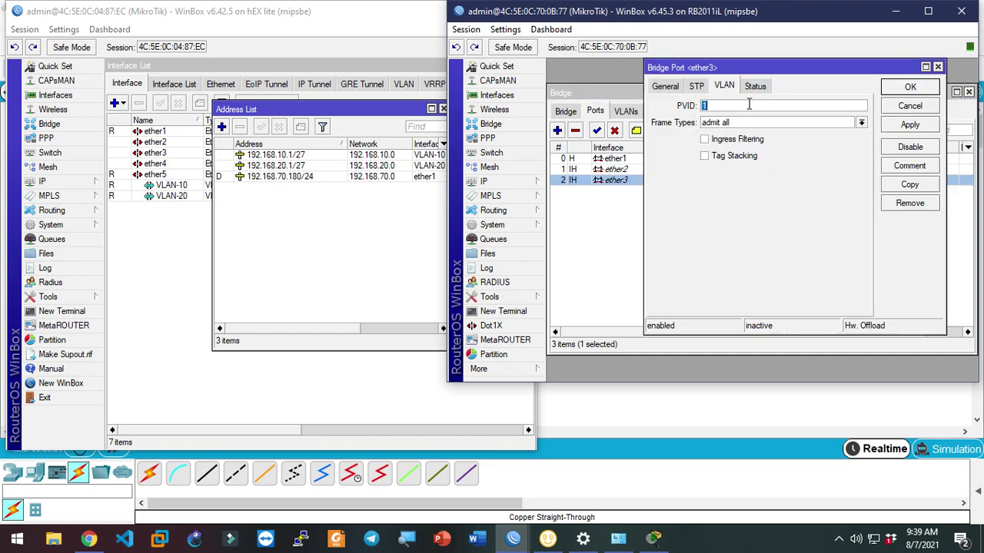
{"action": "key", "text": "Return"}
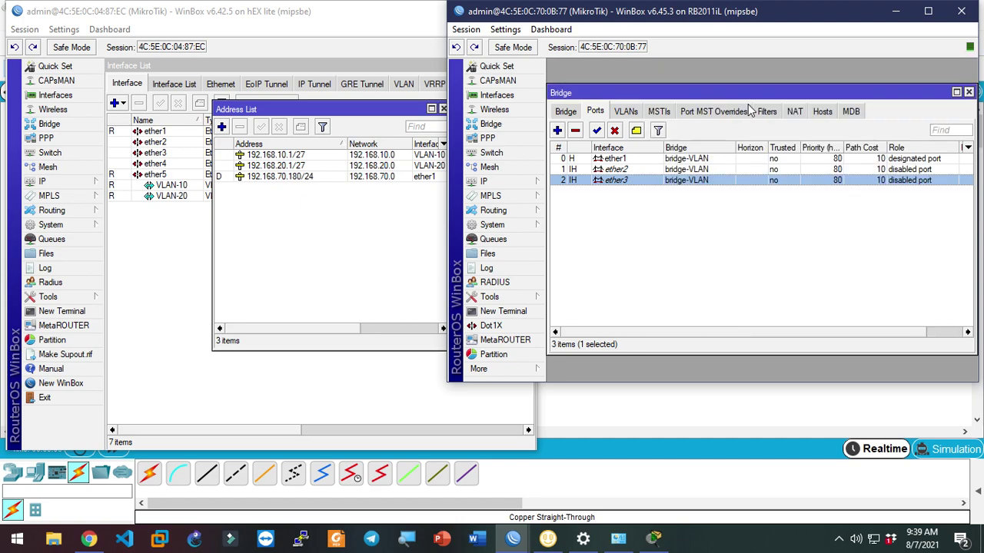
Set bridge port ether2 to admit only untagged and priority tagged frames, with ingress filtering enabled
{"action": "double_click", "coordinate": [625, 169]}
{"action": "left_click", "coordinate": [722, 143]}
{"action": "left_click", "coordinate": [764, 123]}
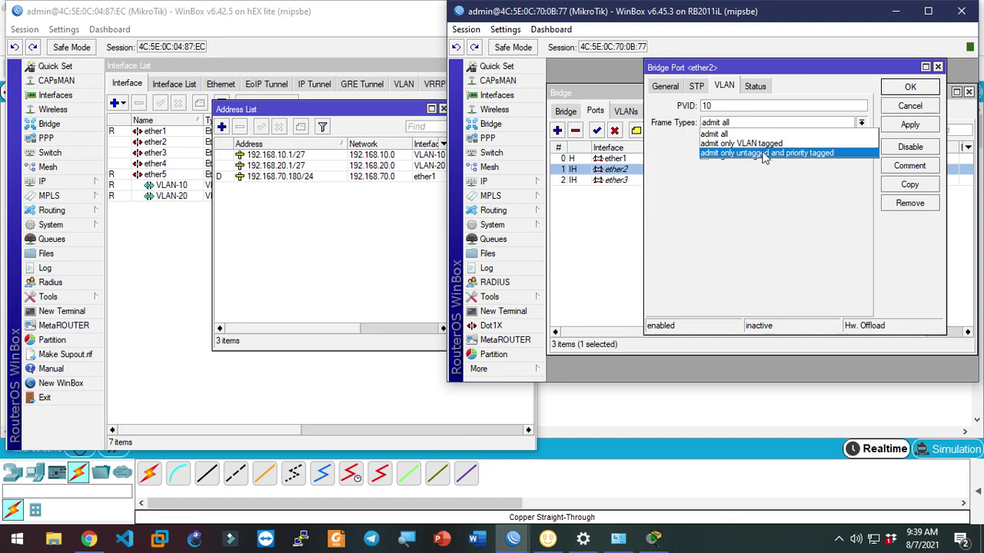
{"action": "left_click", "coordinate": [766, 155]}
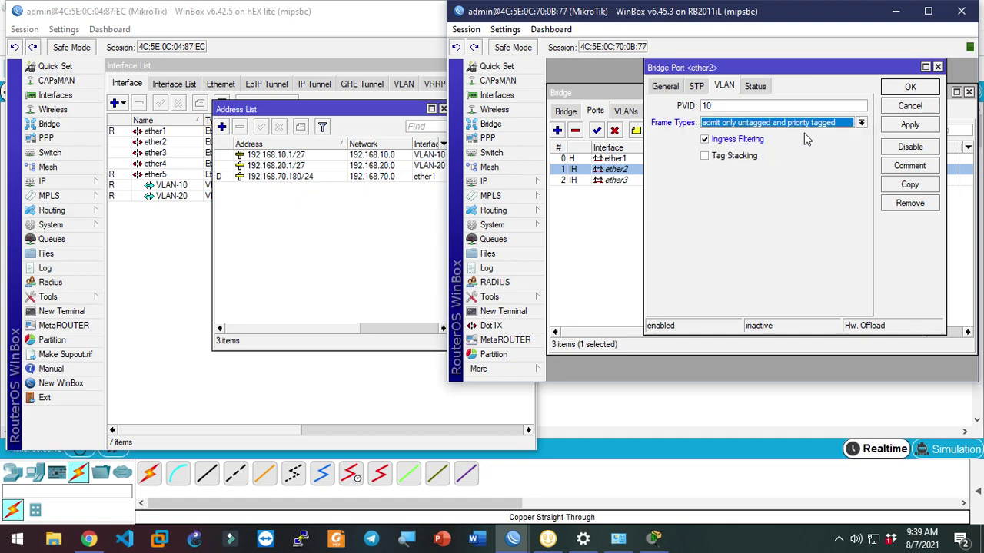
{"action": "left_click", "coordinate": [915, 88]}
Set the frame types of bridge port ether3 to admit only untagged and priority tagged
{"action": "double_click", "coordinate": [664, 181]}
{"action": "left_click", "coordinate": [740, 124]}
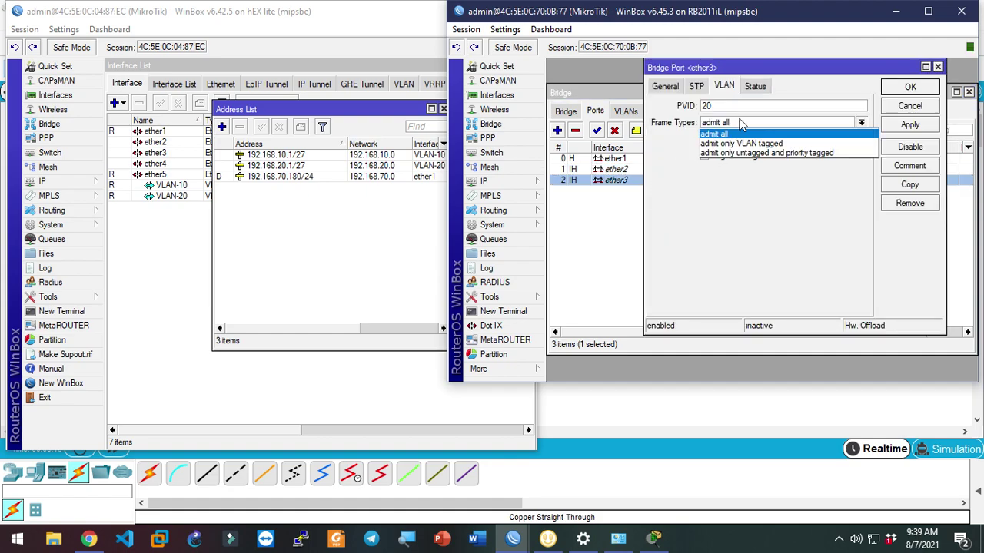
{"action": "left_click", "coordinate": [761, 153]}
{"action": "left_click", "coordinate": [910, 86]}
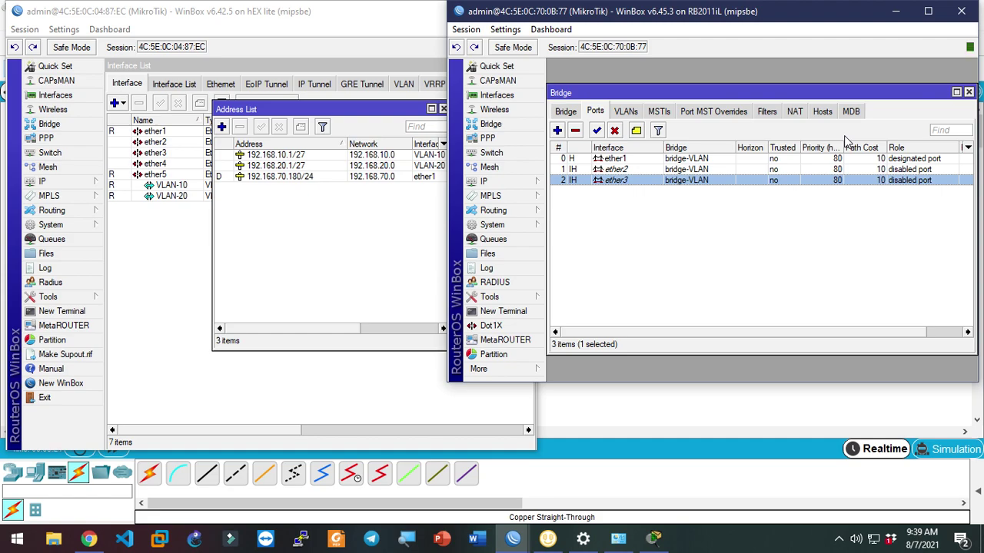
Add a bridge VLAN entry on bridge-VLAN for VLAN ID 10 with ether1 tagged and ether2 untagged
{"action": "left_click", "coordinate": [625, 111]}
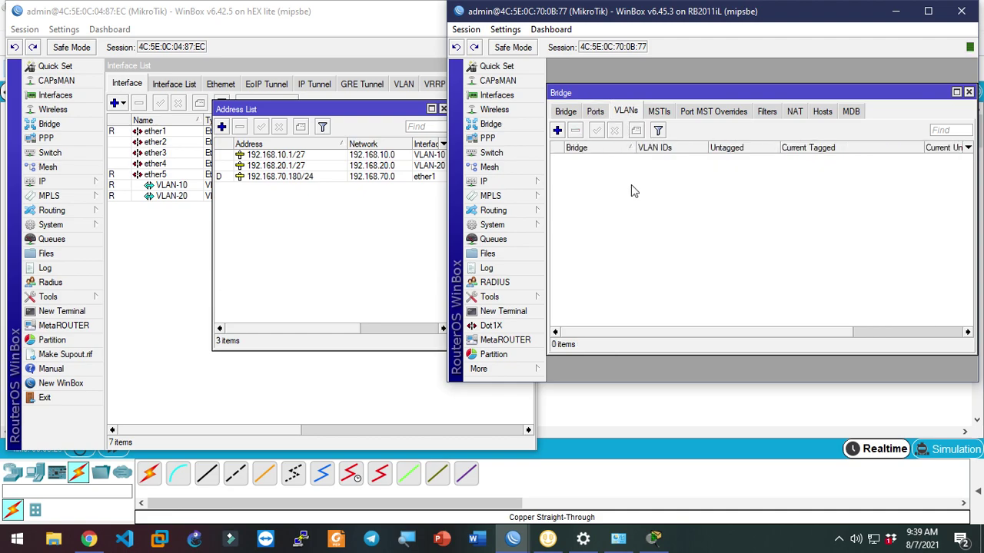
{"action": "left_click", "coordinate": [557, 133]}
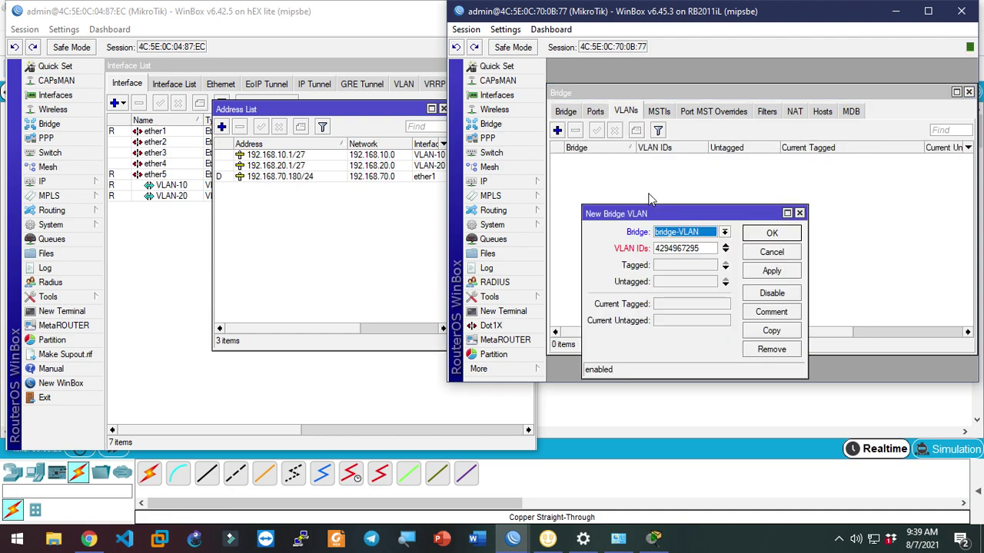
{"action": "double_click", "coordinate": [704, 248]}
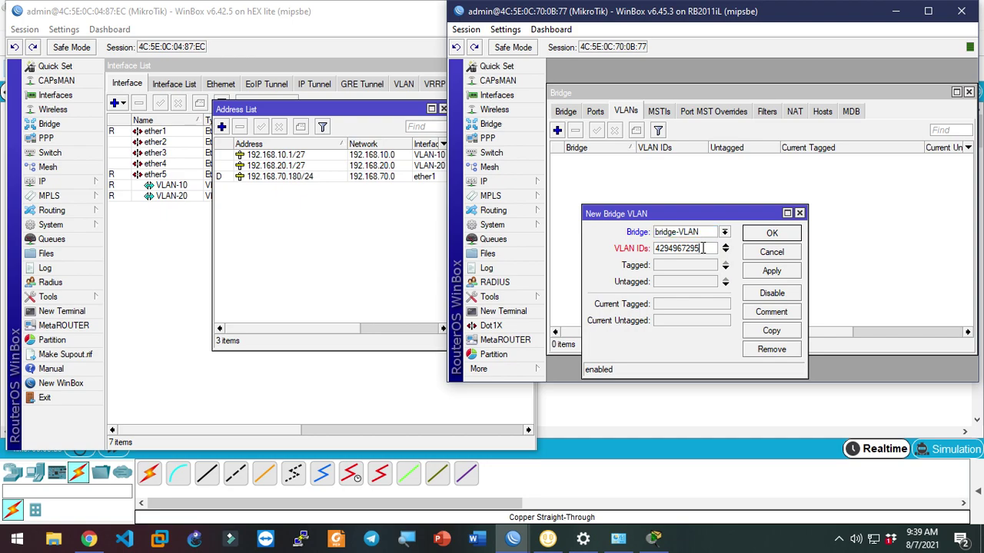
{"action": "type", "text": "10"}
{"action": "key", "text": "Tab"}
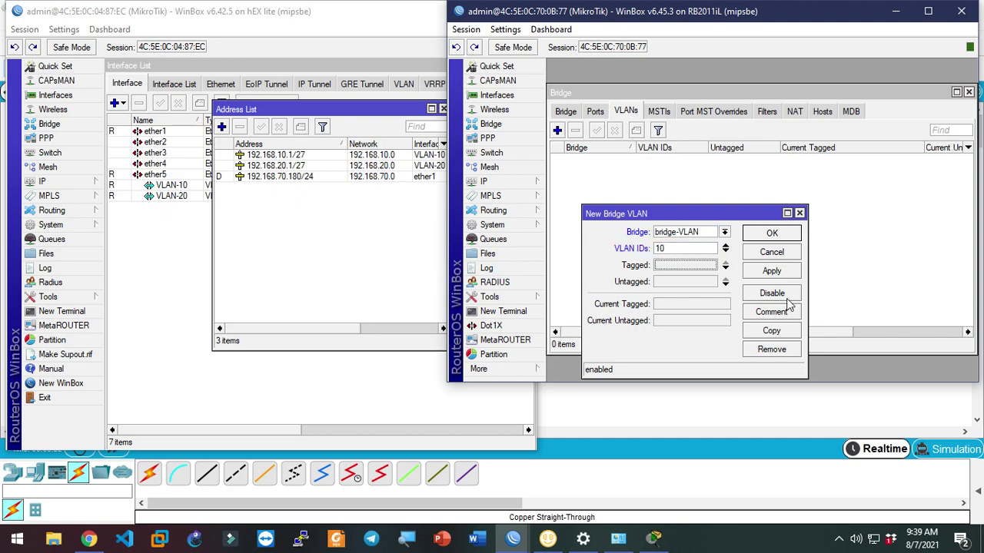
{"action": "key", "text": "Down"}
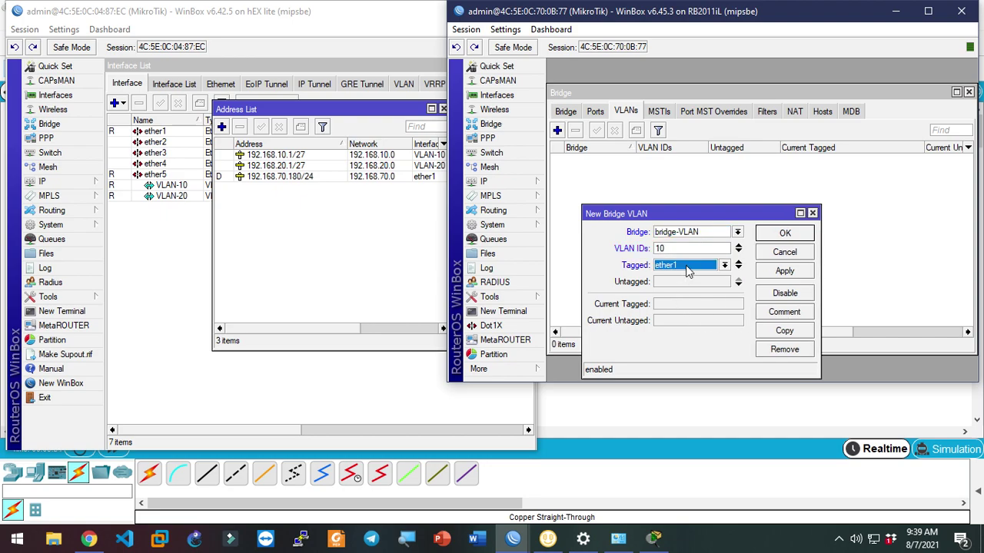
{"action": "key", "text": "Tab"}
{"action": "key", "text": "Down"}
{"action": "left_click", "coordinate": [692, 281]}
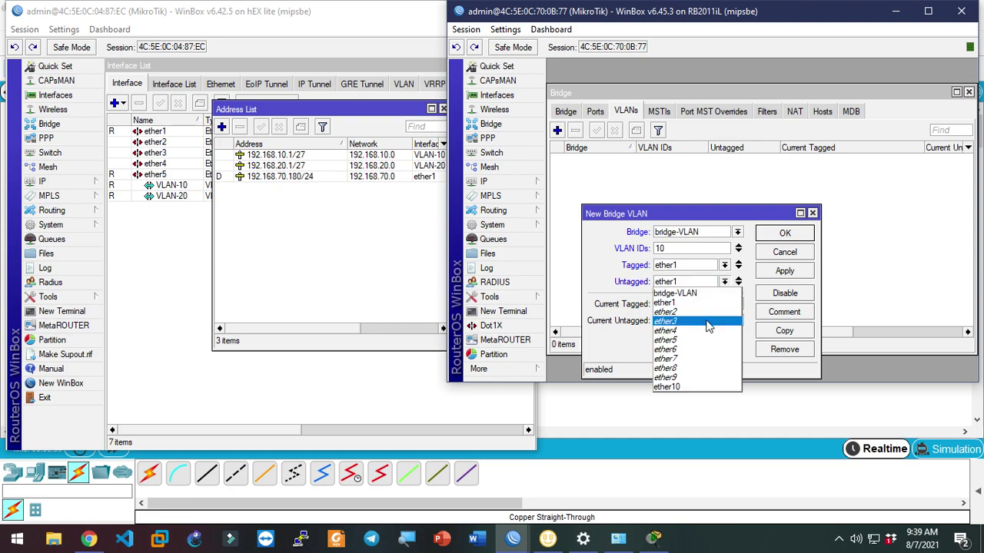
{"action": "left_click", "coordinate": [703, 312]}
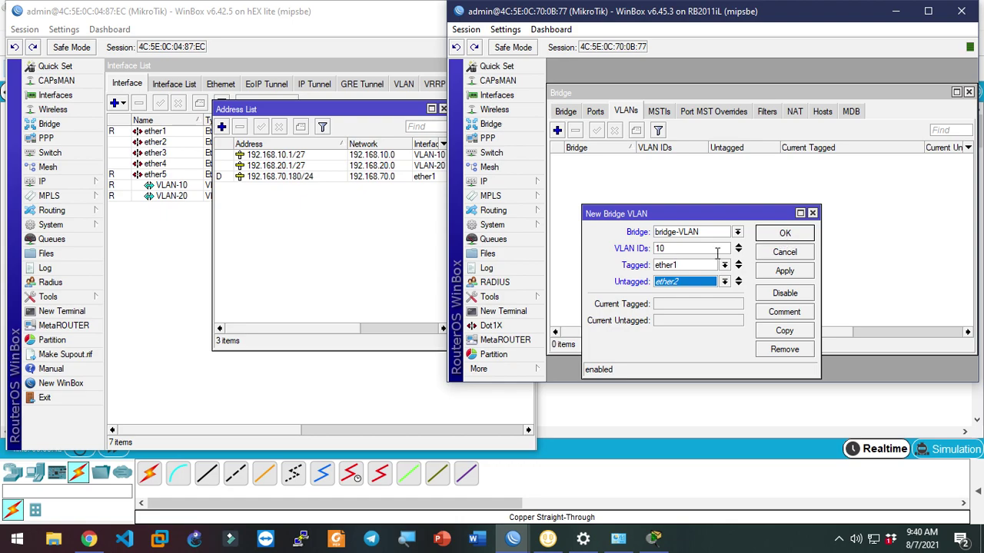
{"action": "left_click", "coordinate": [784, 233]}
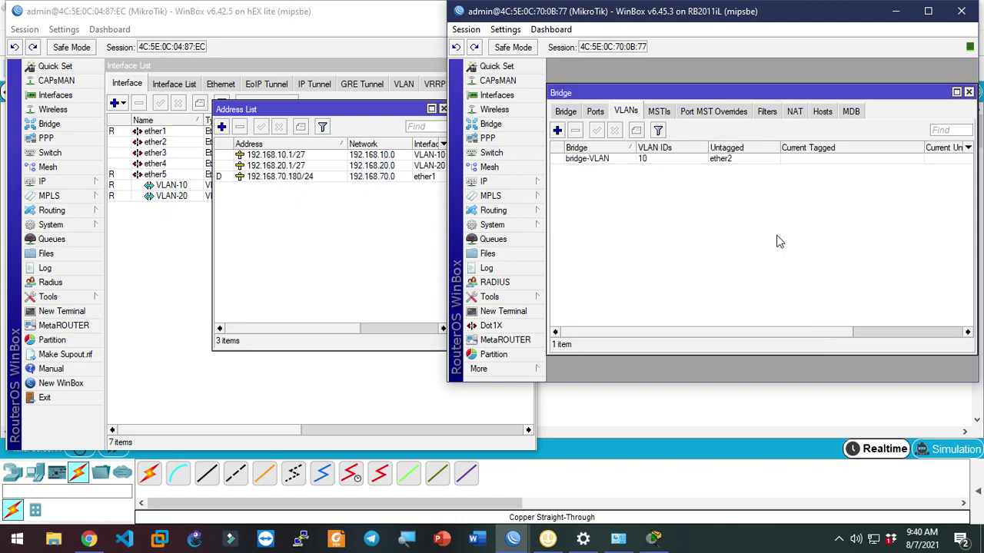
Add a bridge VLAN entry for VLAN ID 20 with ether1 tagged and ether3 untagged, and check both VLAN entries
{"action": "left_click", "coordinate": [557, 130]}
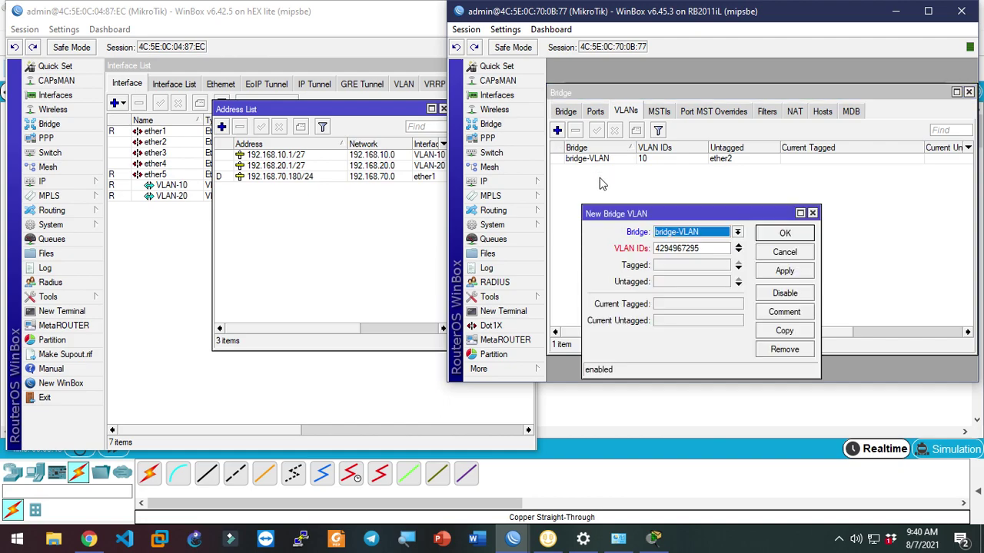
{"action": "left_click", "coordinate": [684, 248]}
{"action": "double_click", "coordinate": [684, 248]}
{"action": "type", "text": "20"}
{"action": "left_click", "coordinate": [715, 265]}
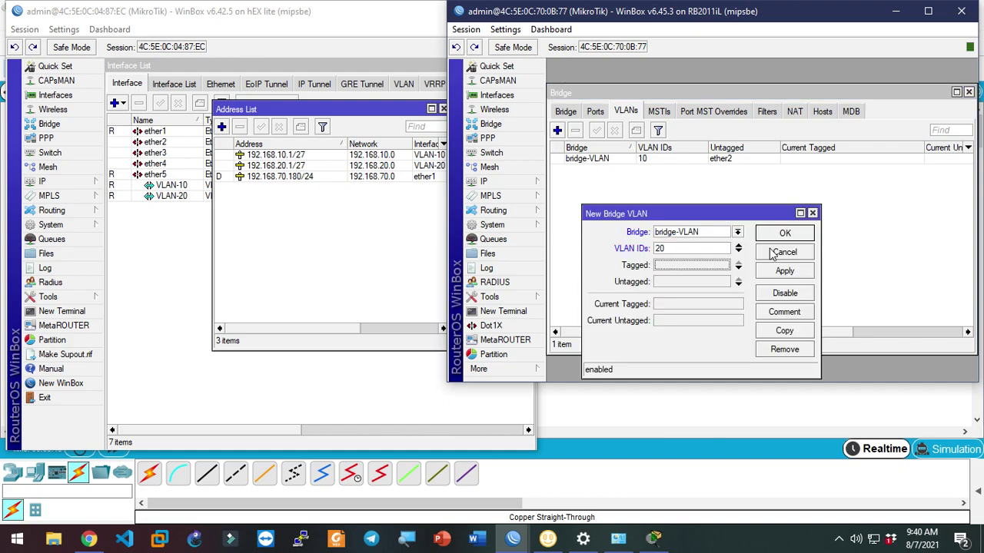
{"action": "left_click", "coordinate": [711, 265]}
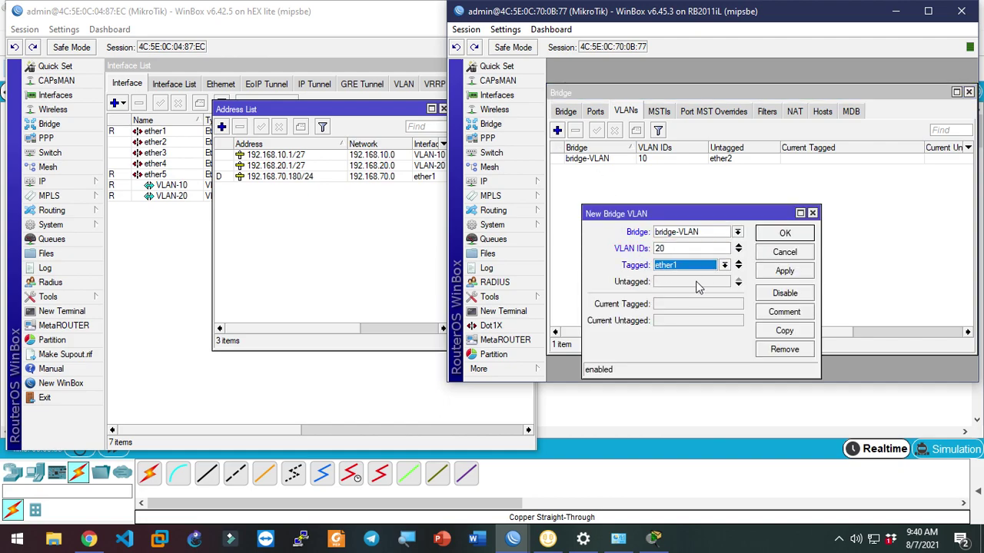
{"action": "left_click", "coordinate": [697, 283]}
{"action": "left_click", "coordinate": [697, 284]}
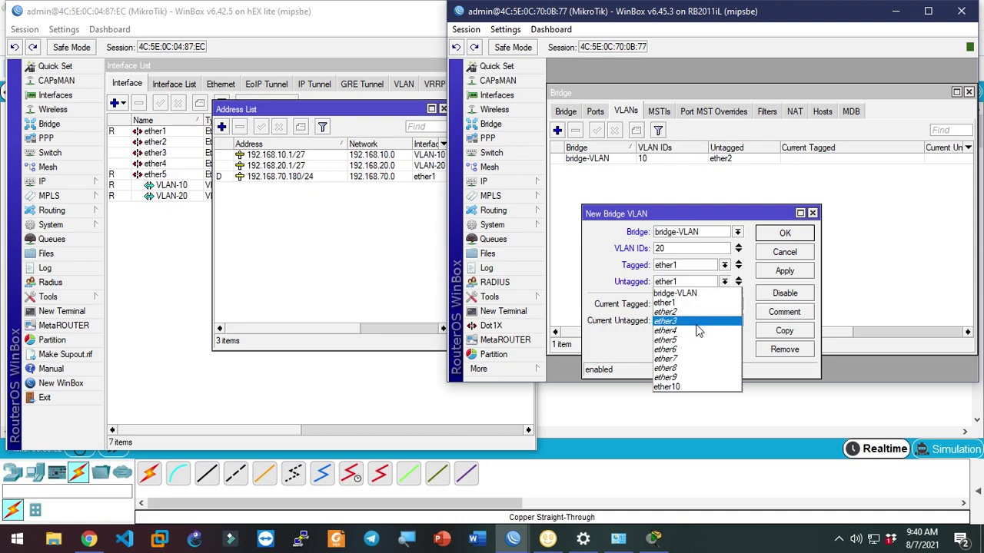
{"action": "left_click", "coordinate": [699, 320]}
{"action": "left_click", "coordinate": [787, 235]}
{"action": "double_click", "coordinate": [711, 161]}
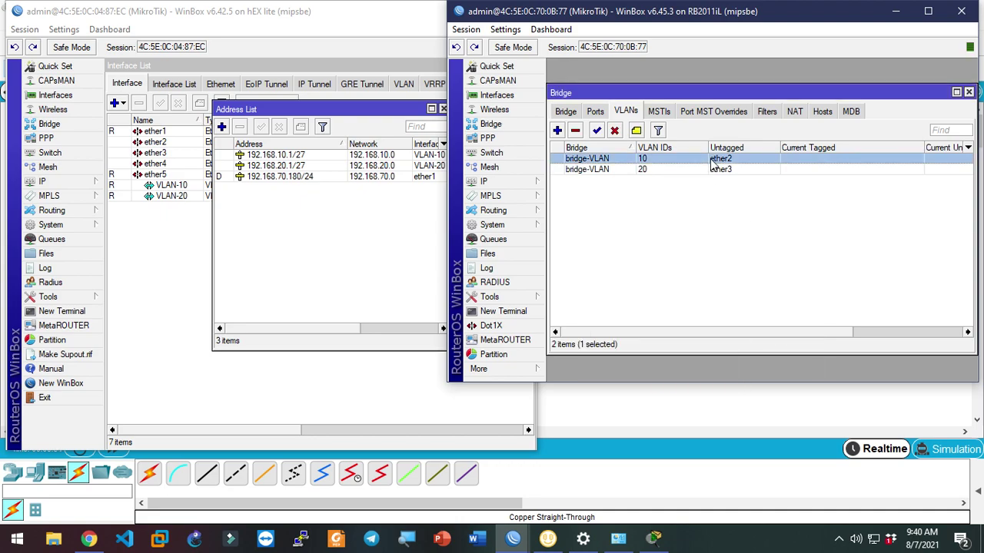
{"action": "left_click", "coordinate": [785, 234]}
{"action": "double_click", "coordinate": [723, 170]}
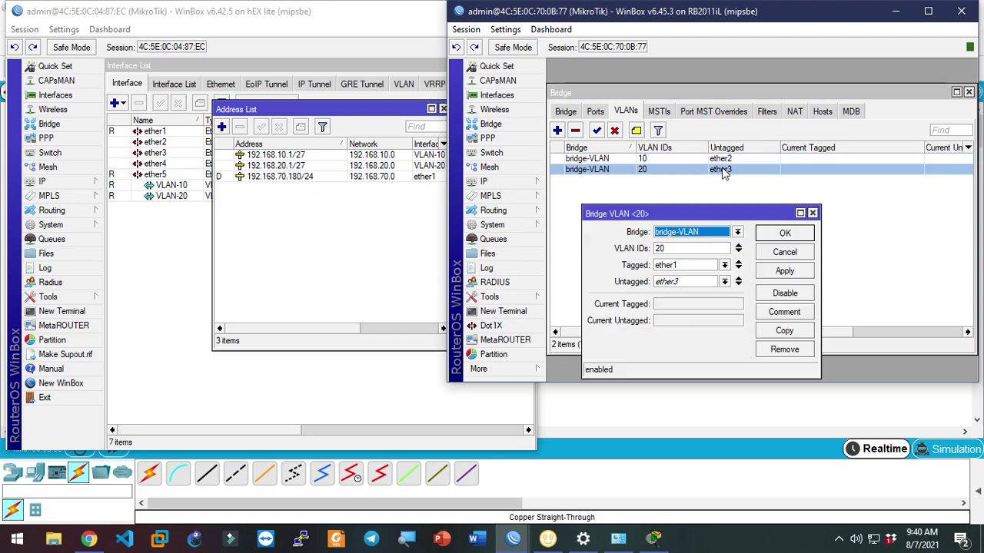
{"action": "left_click", "coordinate": [797, 231]}
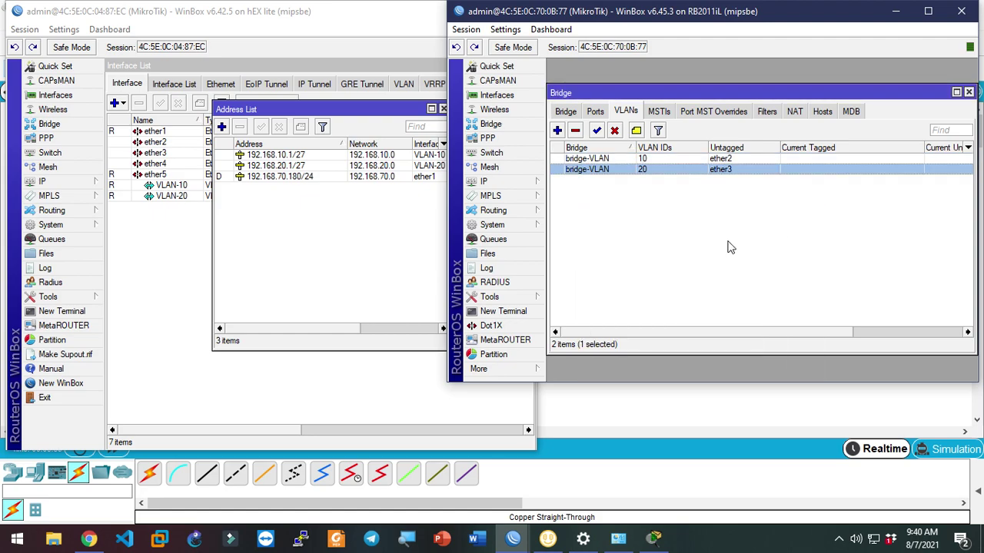
Enable VLAN filtering on the bridge-VLAN interface
{"action": "left_click", "coordinate": [570, 115]}
{"action": "left_click", "coordinate": [681, 161]}
{"action": "double_click", "coordinate": [681, 161]}
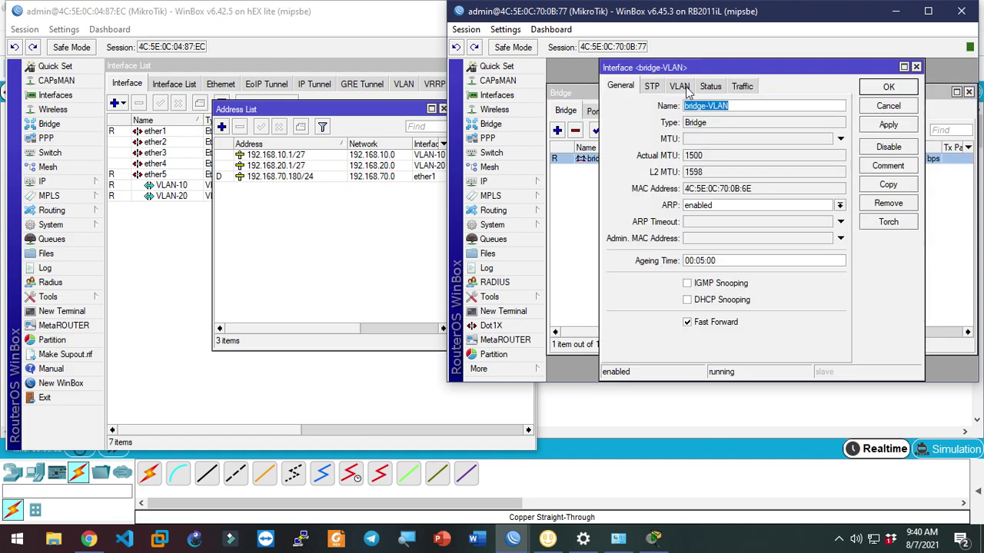
{"action": "left_click", "coordinate": [687, 86]}
{"action": "left_click", "coordinate": [705, 107]}
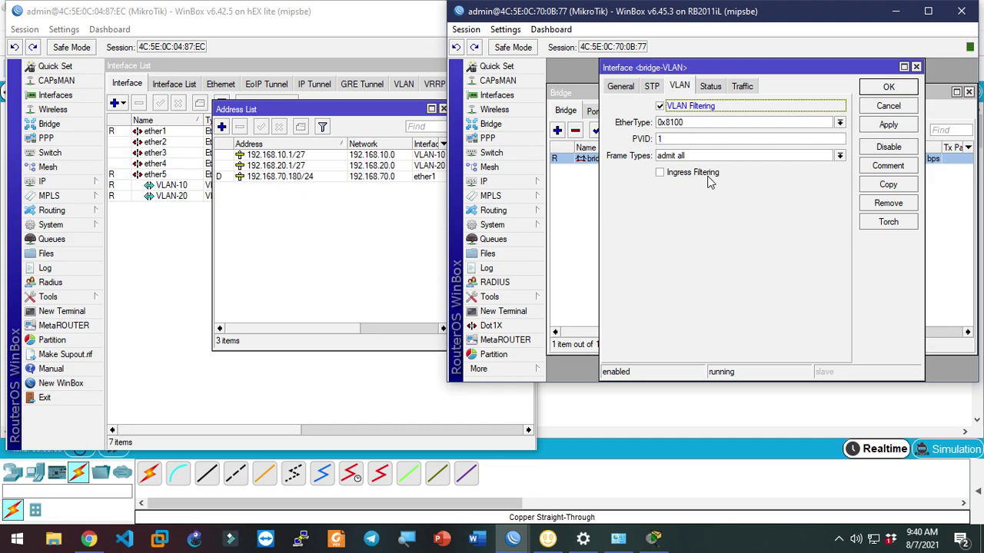
{"action": "left_click", "coordinate": [888, 86]}
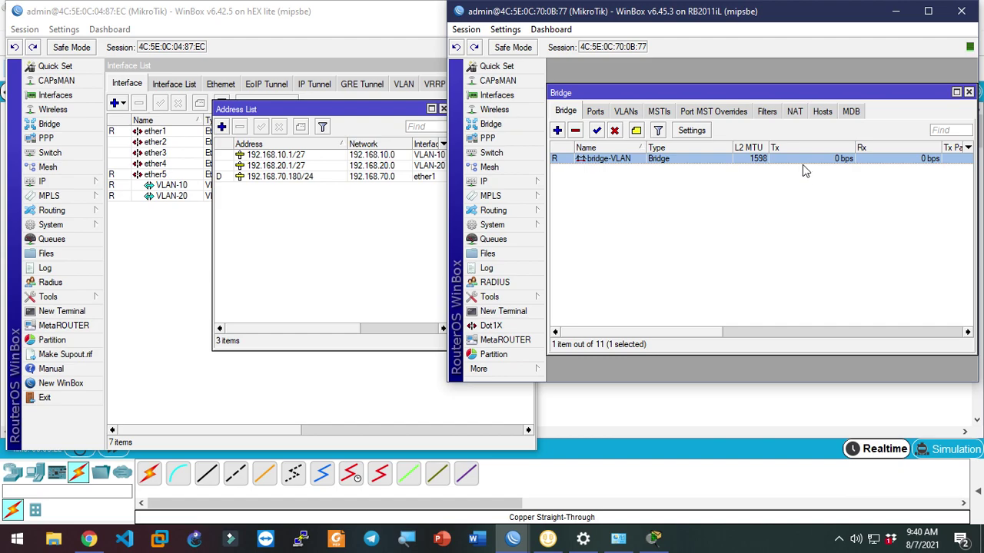
{"action": "left_click", "coordinate": [806, 171]}
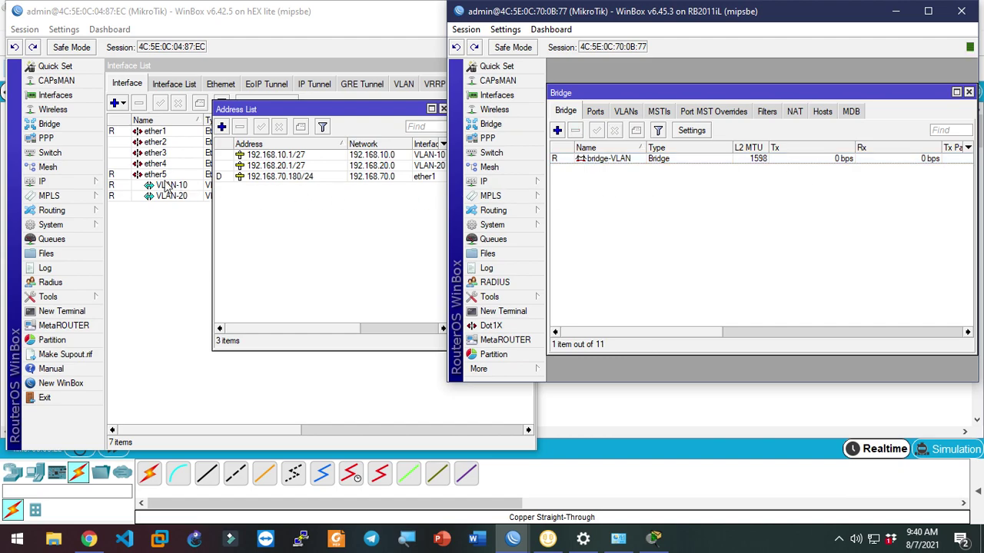
Switch to the hEX lite WinBox session and examine the DHCP server leases beside the address list
{"action": "left_click", "coordinate": [90, 182]}
{"action": "left_click", "coordinate": [146, 256]}
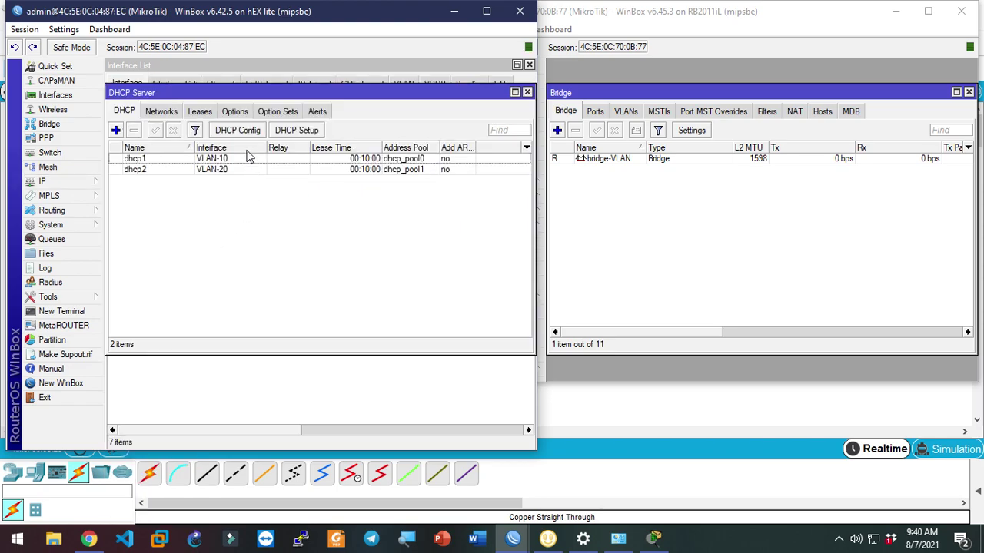
{"action": "left_click_drag", "start_coordinate": [240, 94], "coordinate": [256, 221]}
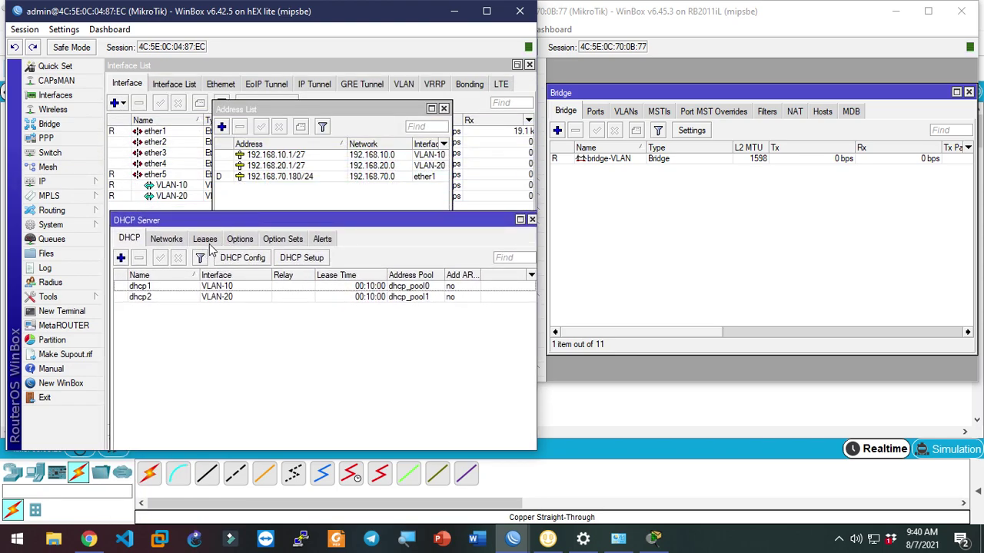
{"action": "left_click", "coordinate": [210, 241]}
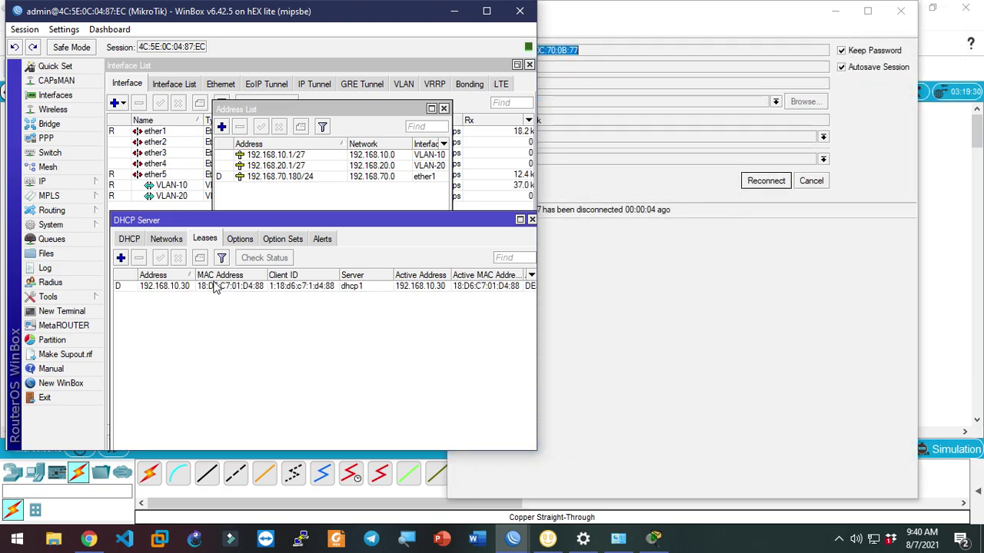
Switch to the Windows Network Connections window and examine Ethernet 2's connection details, covering its IPv4 address, subnet mask and lease time
{"action": "left_click", "coordinate": [214, 286]}
{"action": "left_click", "coordinate": [618, 541]}
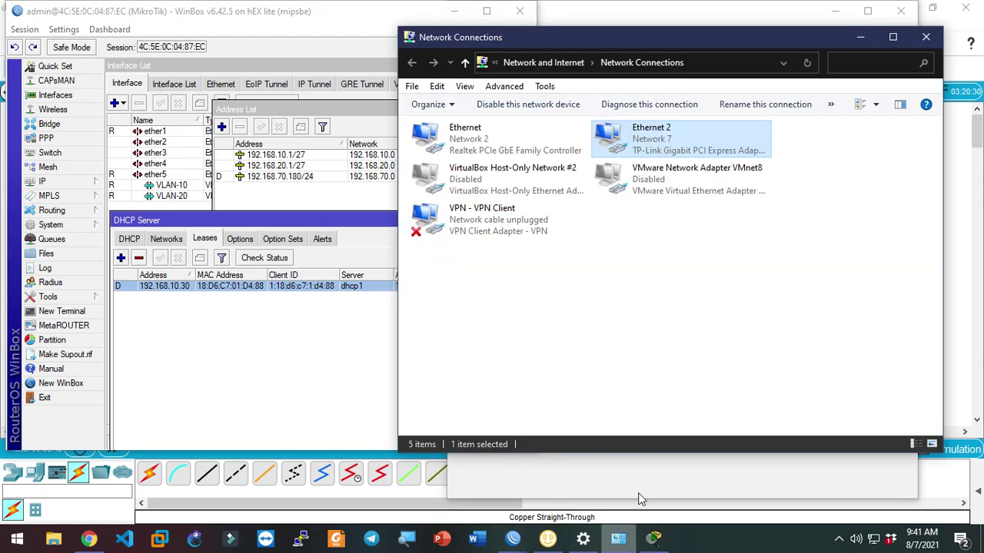
{"action": "double_click", "coordinate": [644, 154]}
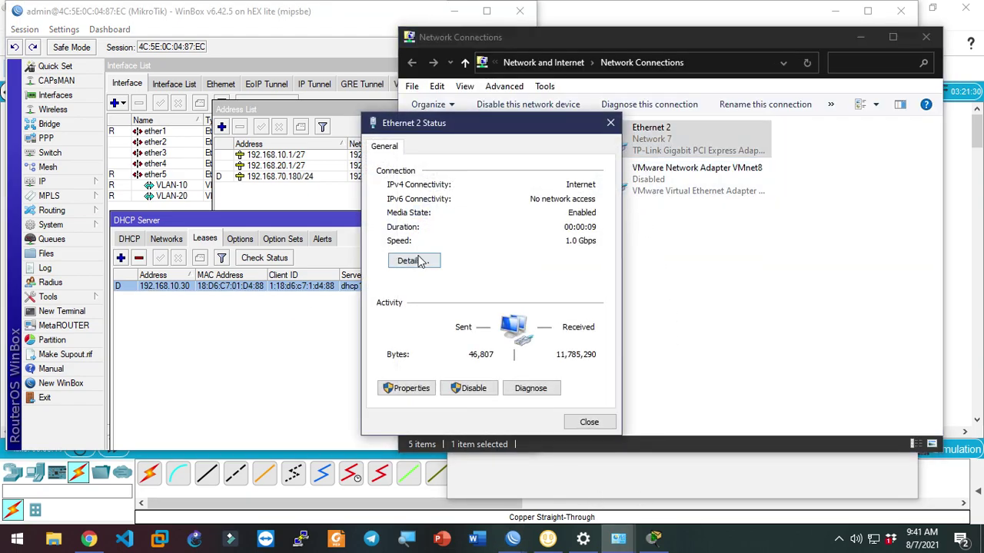
{"action": "left_click", "coordinate": [415, 260]}
{"action": "left_click", "coordinate": [523, 252]}
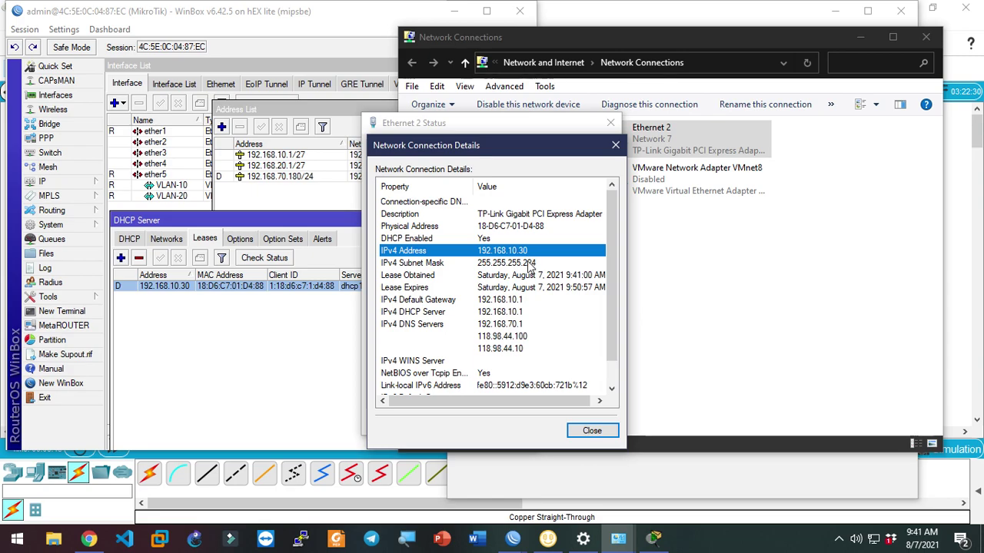
{"action": "left_click", "coordinate": [531, 263]}
{"action": "key", "text": "Up"}
{"action": "left_click", "coordinate": [532, 266]}
{"action": "key", "text": "Up"}
{"action": "left_click", "coordinate": [874, 541]}
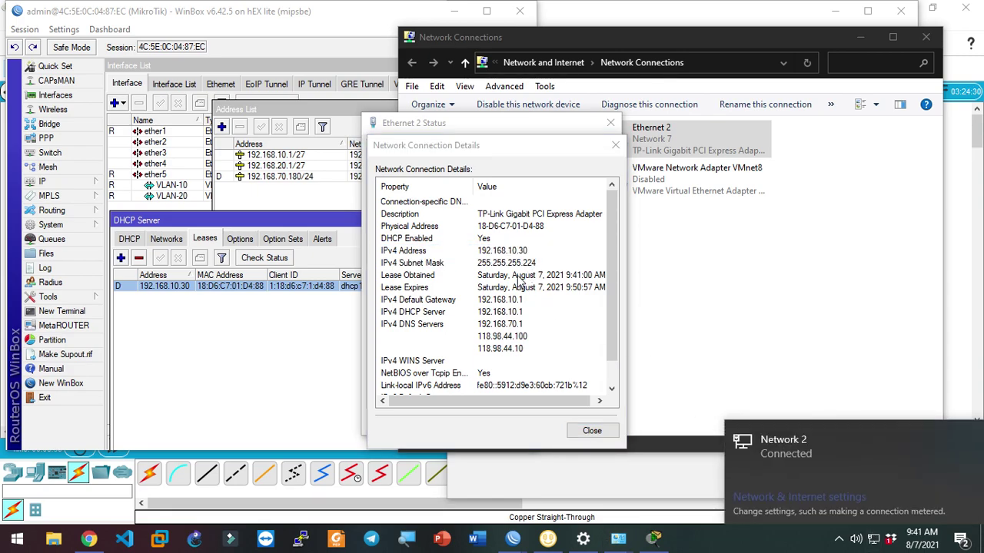
{"action": "left_click", "coordinate": [529, 275]}
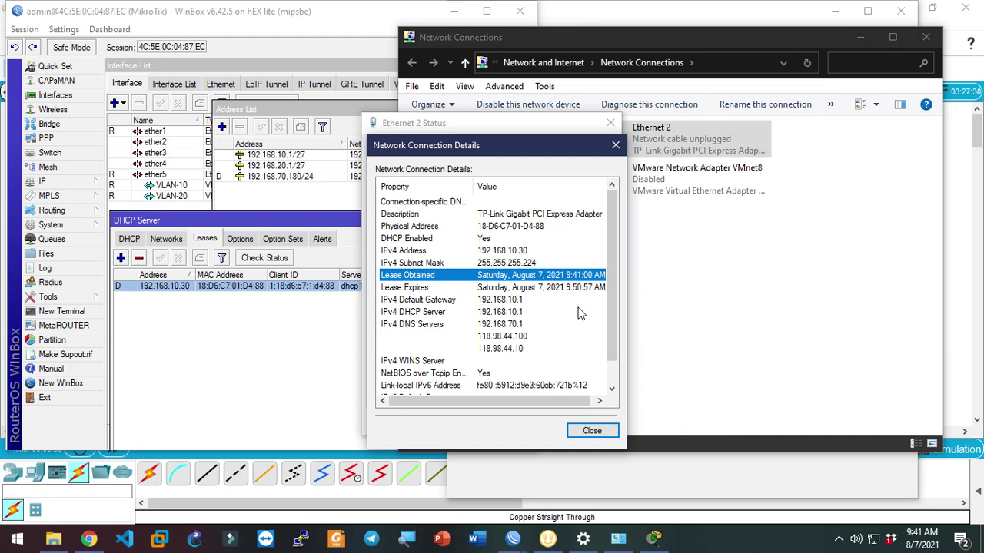
{"action": "left_click", "coordinate": [592, 429]}
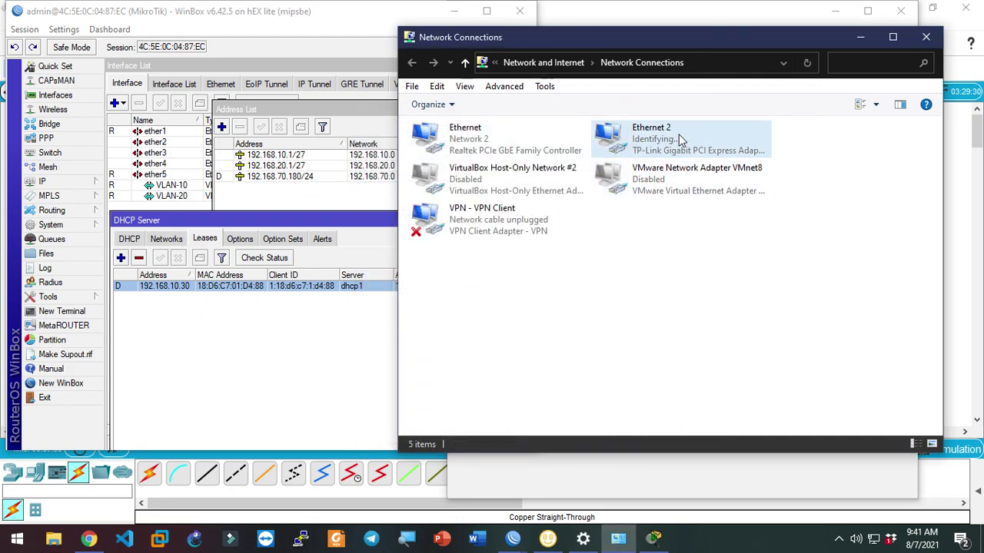
Reopen Ethernet 2's connection details, check the IPv4 address it obtains from the other VLAN port, and close the status dialogs
{"action": "double_click", "coordinate": [679, 135]}
{"action": "left_click", "coordinate": [430, 261]}
{"action": "left_click", "coordinate": [611, 429]}
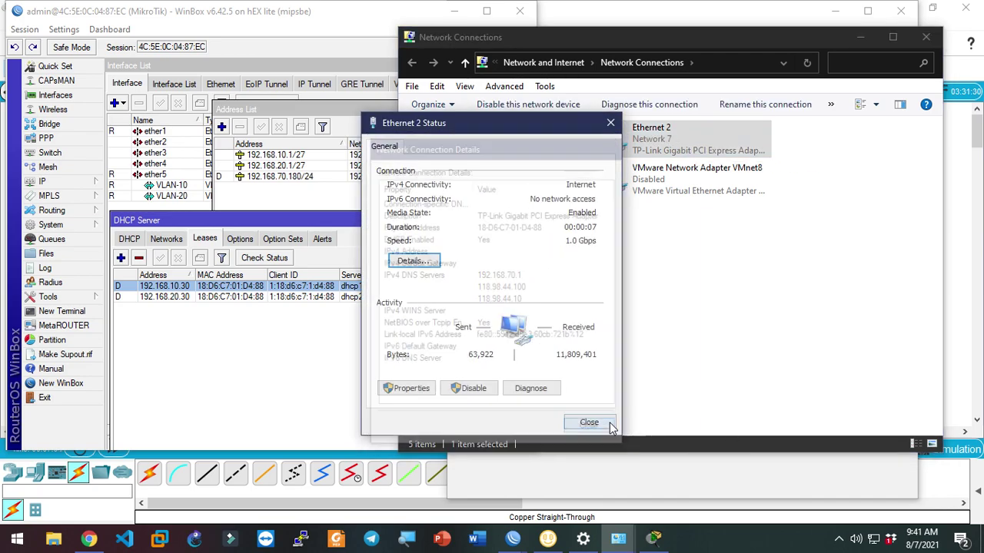
{"action": "left_click", "coordinate": [415, 261]}
{"action": "left_click", "coordinate": [512, 254]}
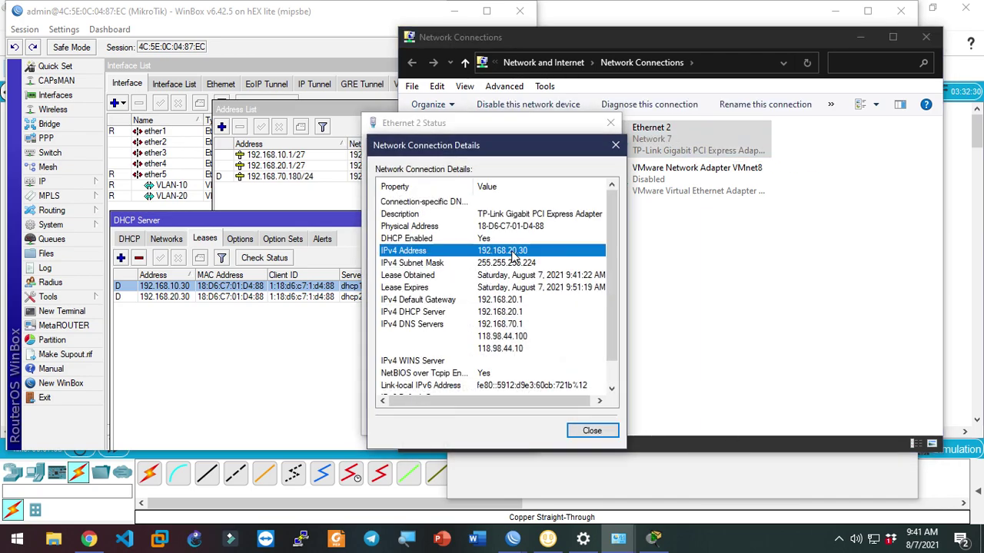
{"action": "left_click", "coordinate": [592, 431]}
{"action": "left_click", "coordinate": [590, 418]}
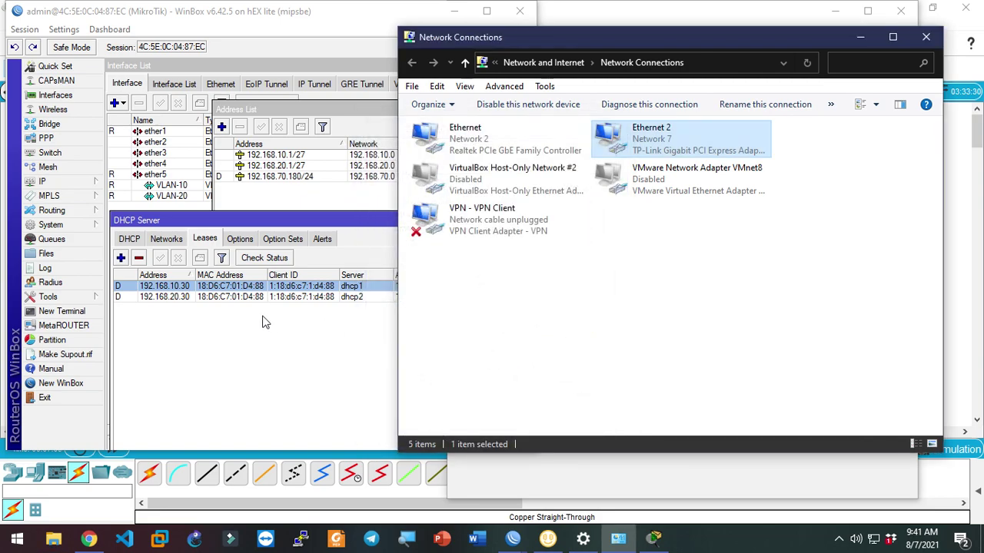
Switch back to the hEX lite WinBox session and compare the dhcp1 and dhcp2 leases in the DHCP server
{"action": "left_click", "coordinate": [230, 303]}
{"action": "left_click", "coordinate": [238, 299]}
{"action": "left_click", "coordinate": [238, 287]}
{"action": "left_click", "coordinate": [239, 298]}
{"action": "left_click", "coordinate": [238, 286]}
{"action": "left_click", "coordinate": [238, 297]}
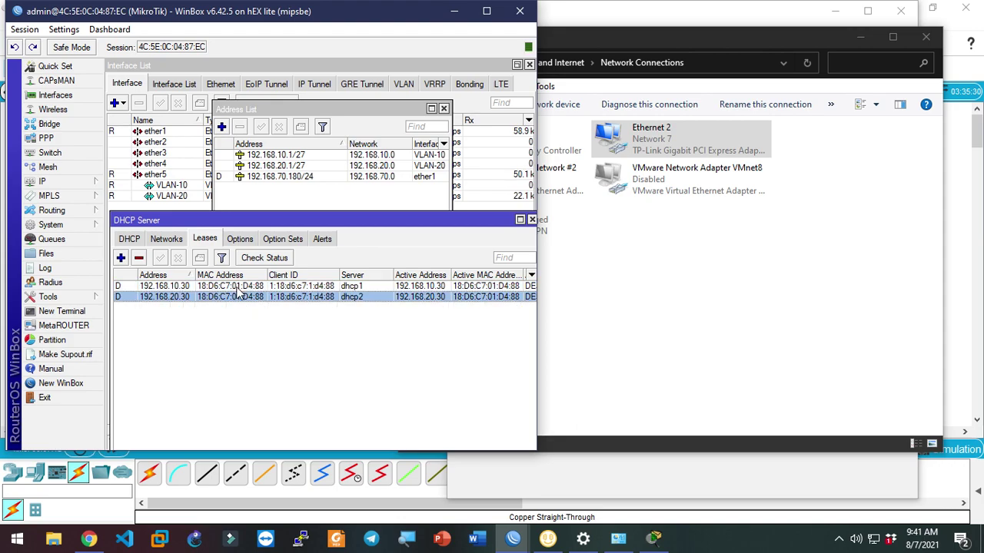
Open the router's ARP list and compare the entries on the VLAN-10 and VLAN-20 interfaces
{"action": "left_click", "coordinate": [45, 181]}
{"action": "left_click", "coordinate": [120, 170]}
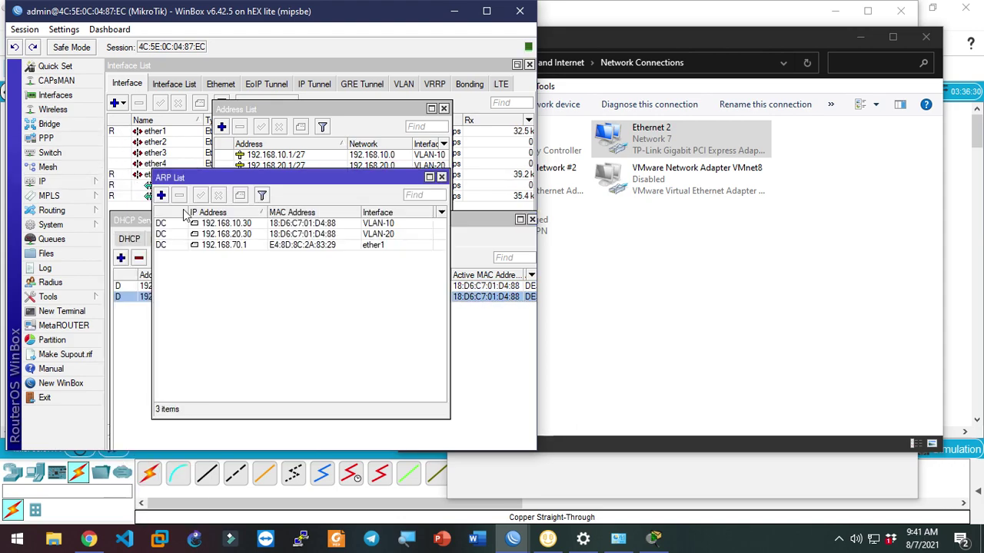
{"action": "left_click", "coordinate": [271, 235]}
{"action": "left_click", "coordinate": [275, 224]}
{"action": "left_click", "coordinate": [277, 234]}
{"action": "left_click", "coordinate": [276, 224]}
{"action": "left_click", "coordinate": [277, 233]}
{"action": "left_click", "coordinate": [276, 224]}
{"action": "left_click", "coordinate": [276, 234]}
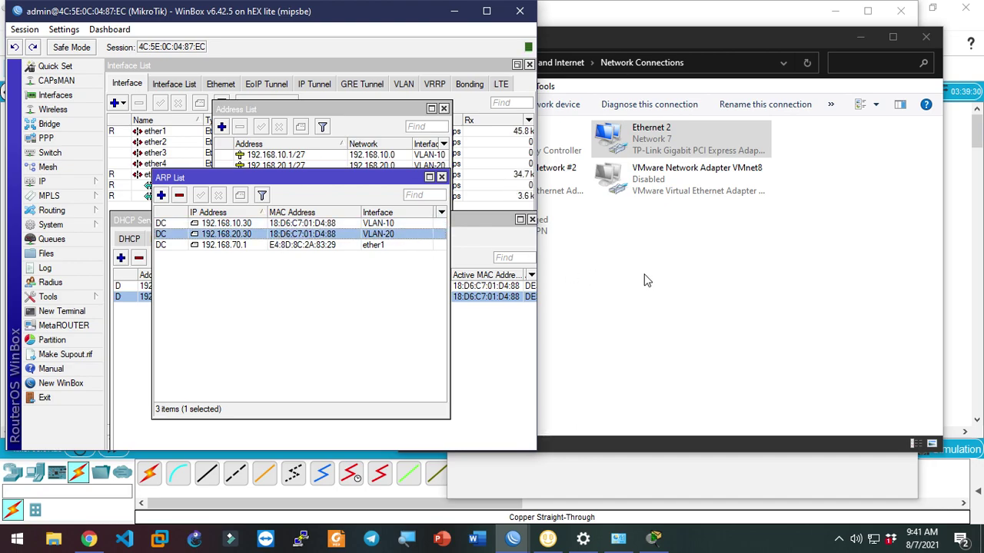
Switch to Cisco Packet Tracer and review the enlarged topology of the RB750, RB2011 and two VLAN laptops
{"action": "left_click", "coordinate": [662, 300]}
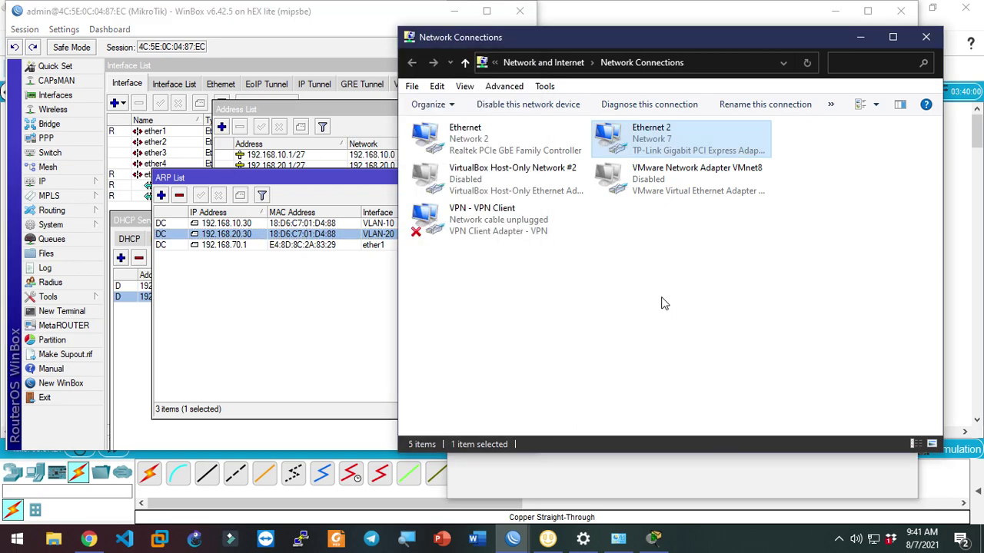
{"action": "left_click", "coordinate": [654, 539]}
{"action": "left_click_drag", "start_coordinate": [463, 380], "coordinate": [441, 389]}
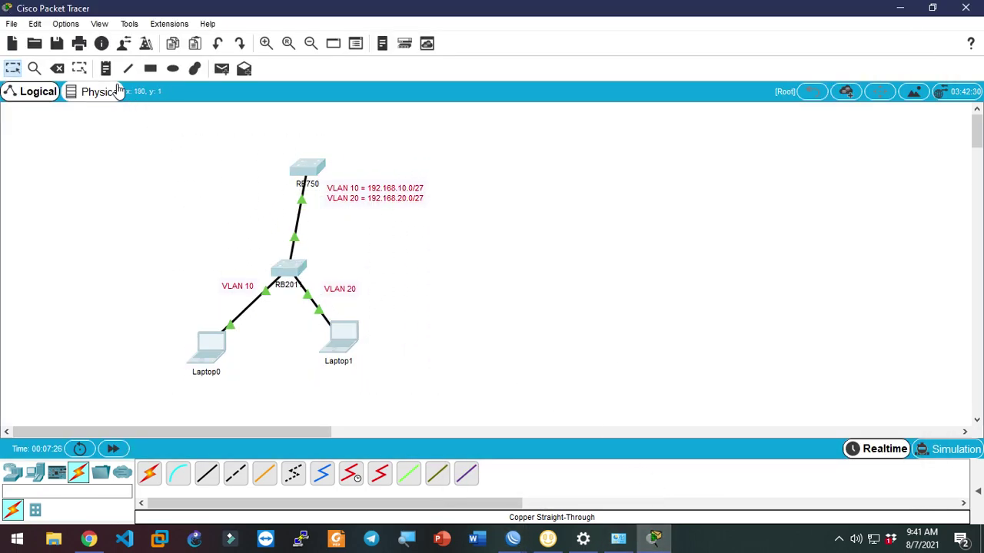
{"action": "left_click", "coordinate": [264, 43]}
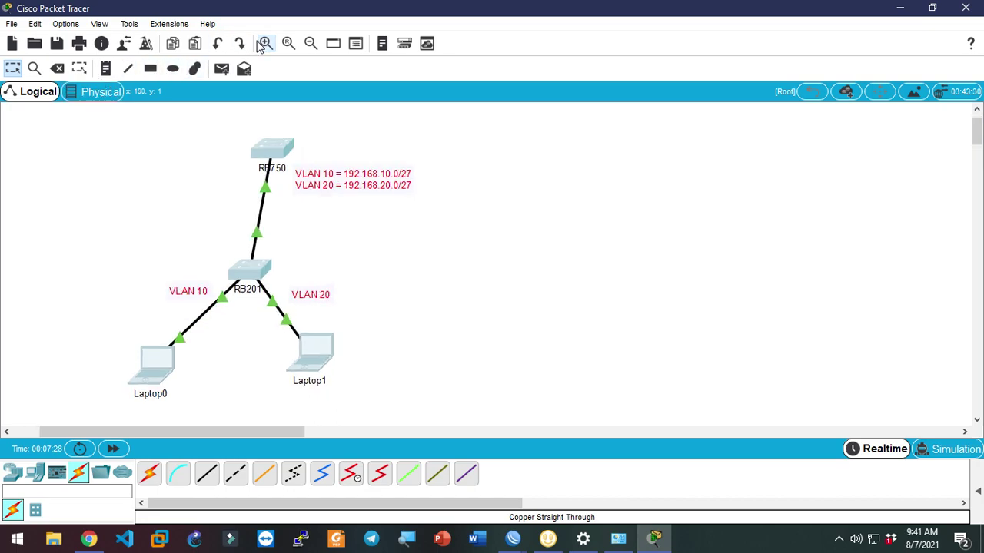
{"action": "left_click", "coordinate": [261, 44]}
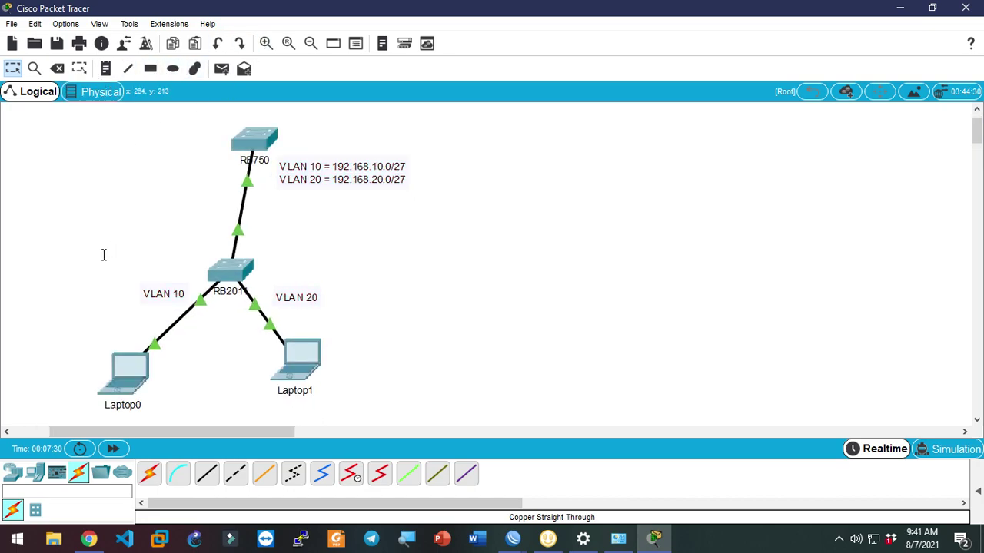